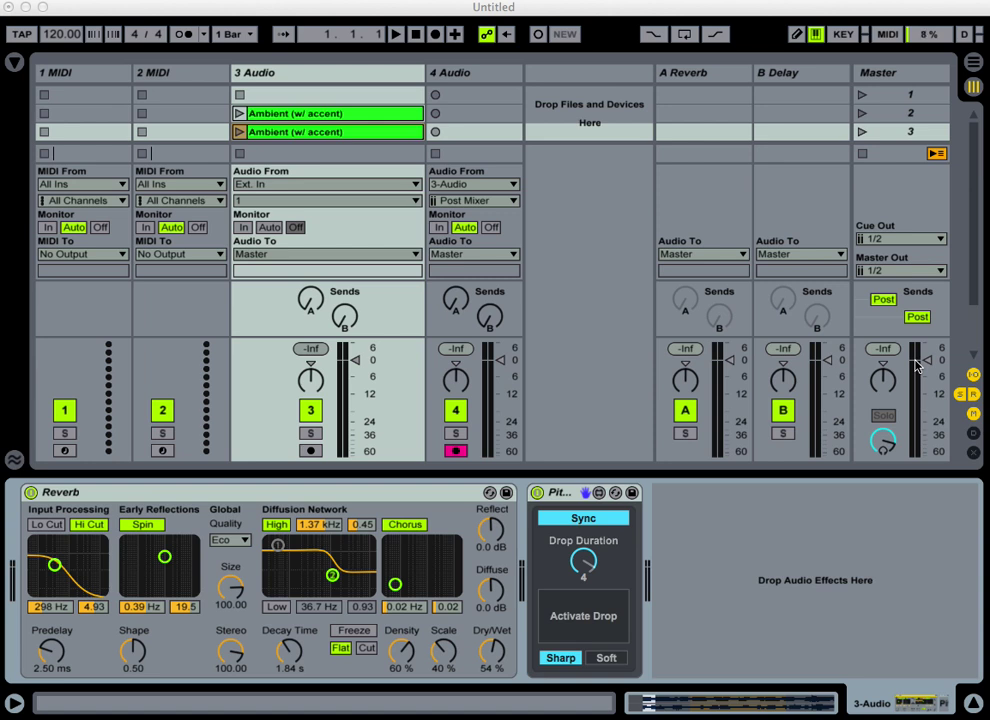
Step: Look over track 3's Reverb and PitchDrop devices and briefly view track 4's chain
click(157, 496)
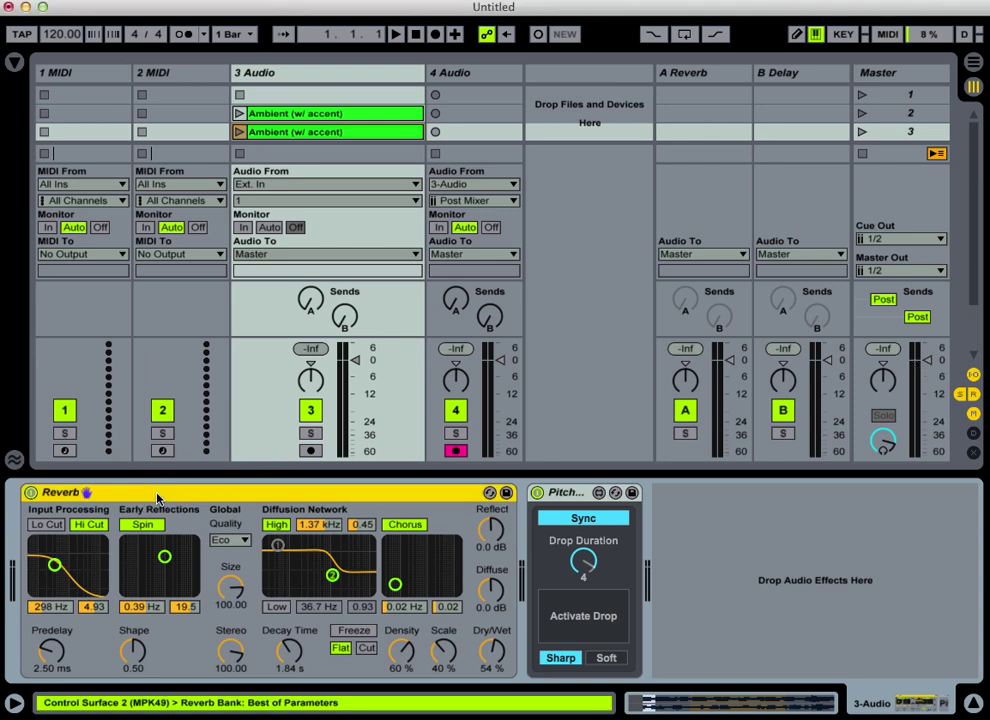
click(566, 493)
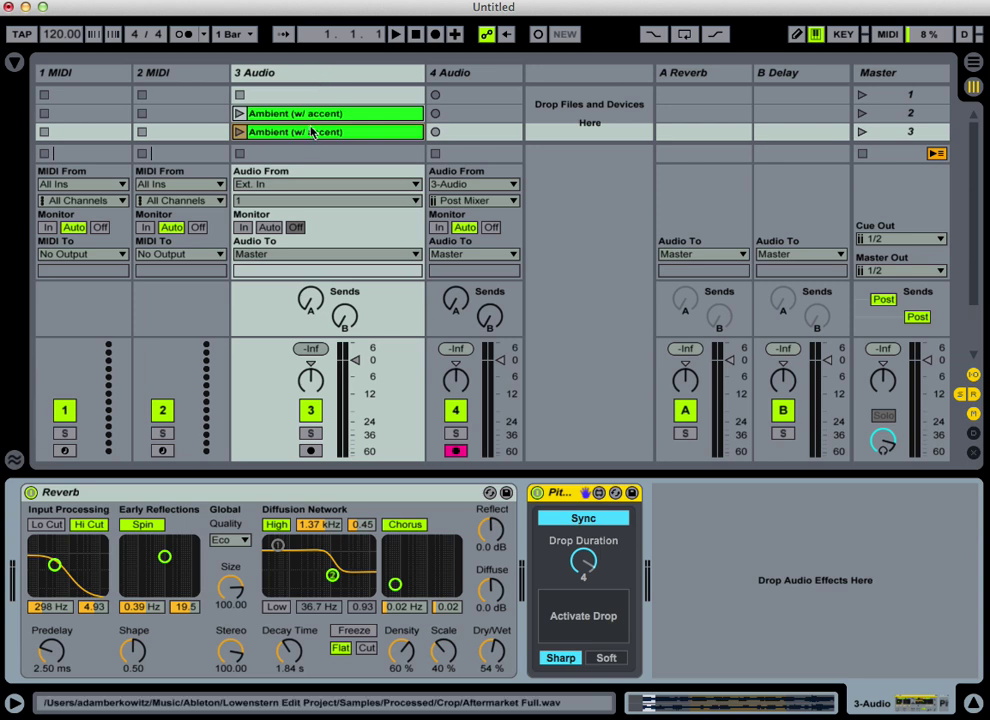
click(458, 75)
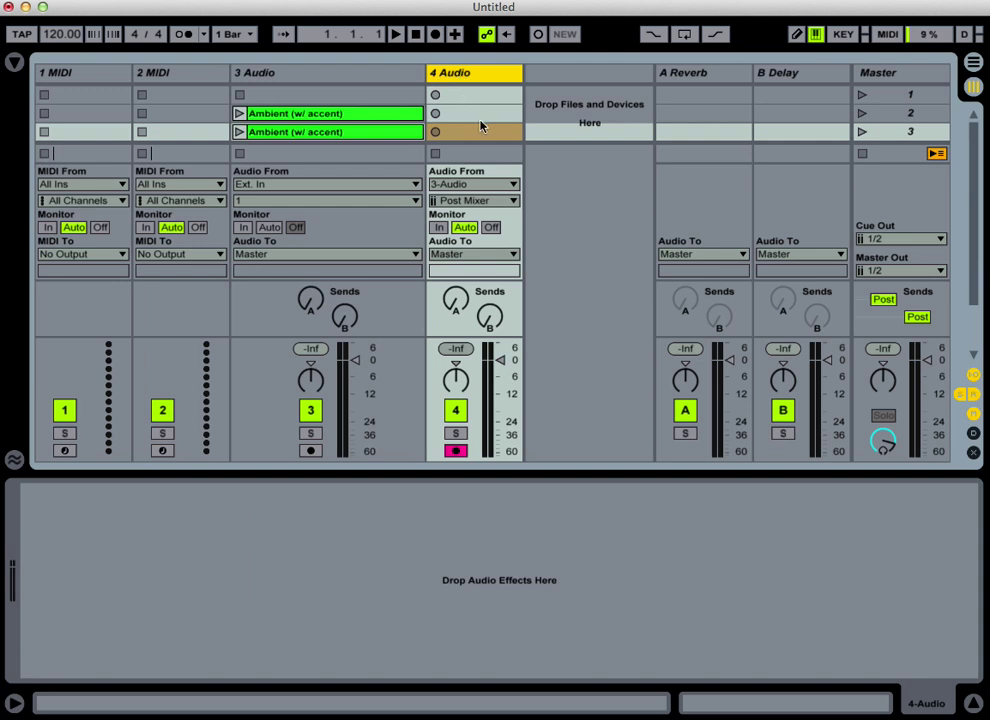
click(297, 74)
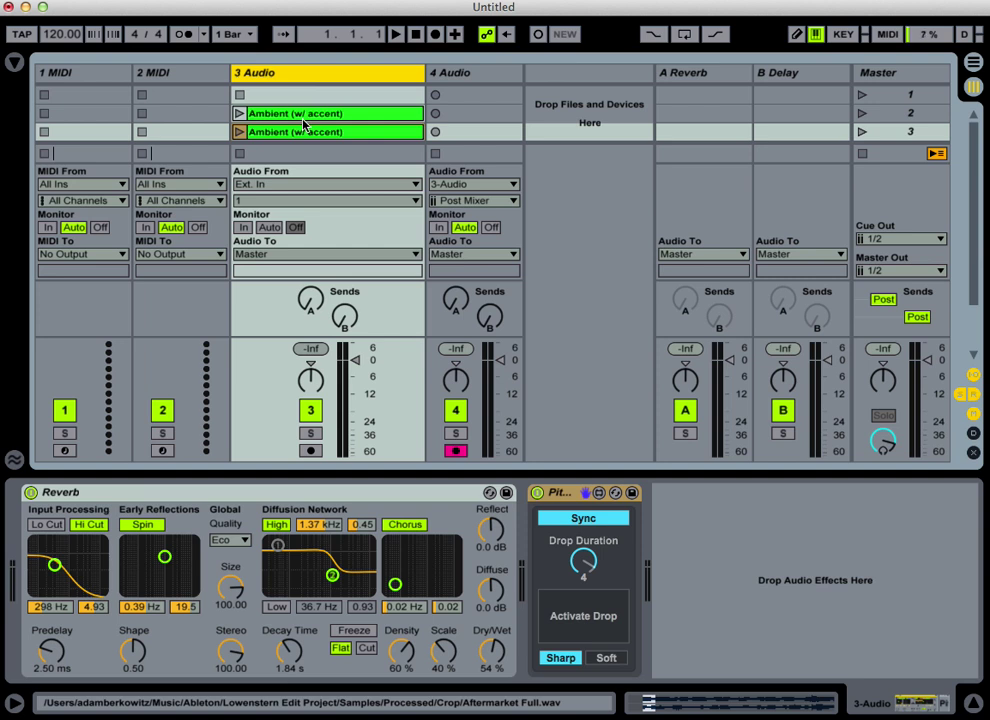
Step: Audition the first Ambient clip on track 3 with its waveform shown
click(283, 116)
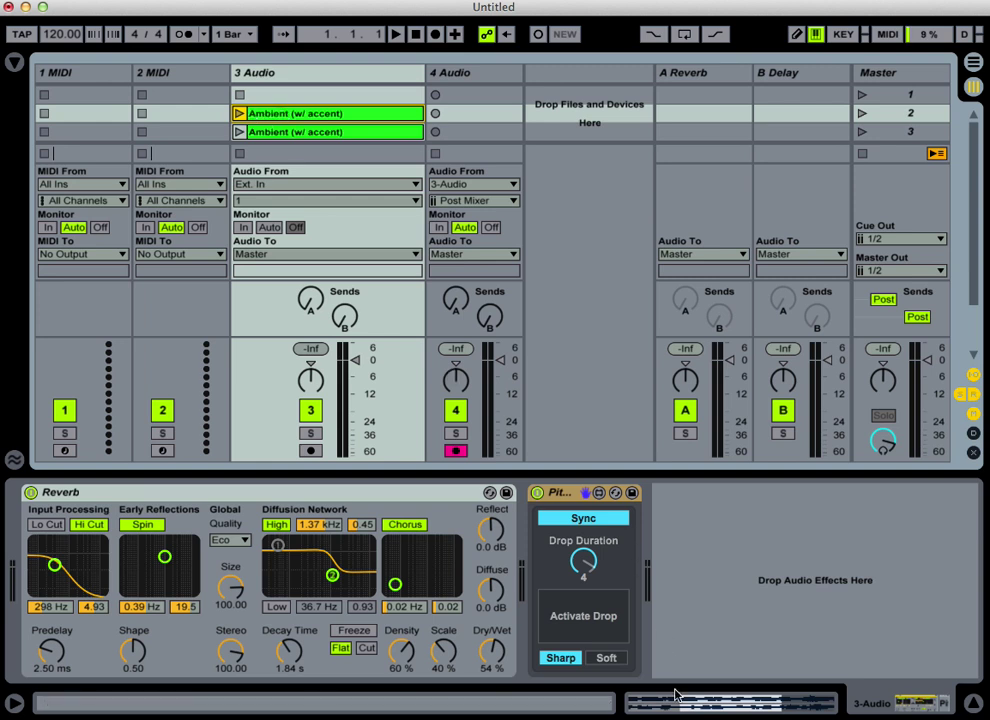
key(shift+Tab)
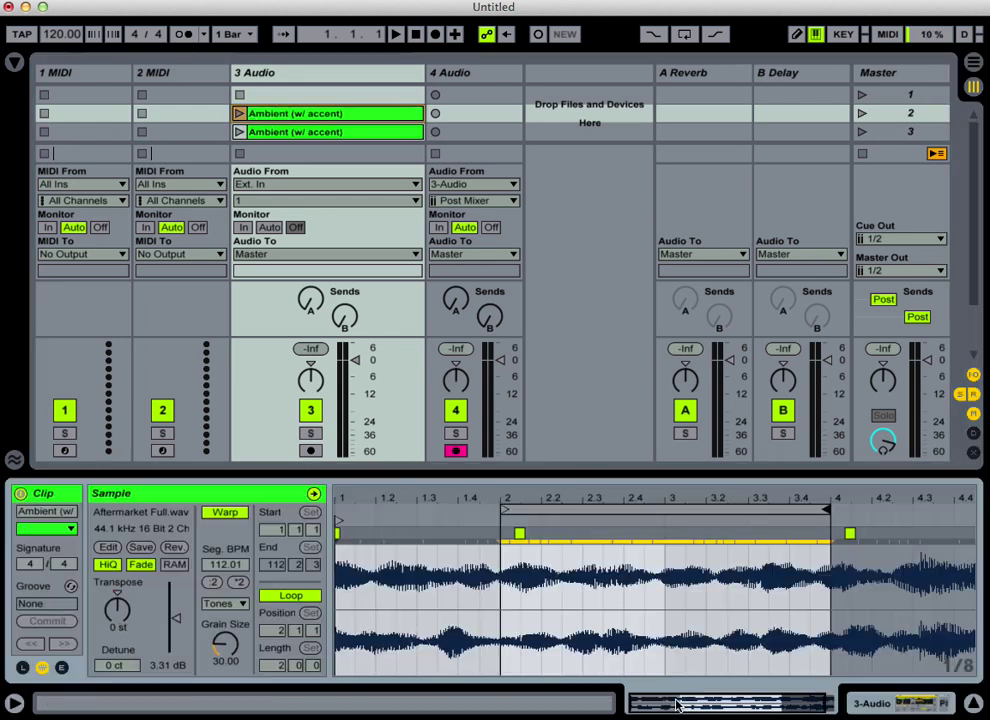
click(239, 114)
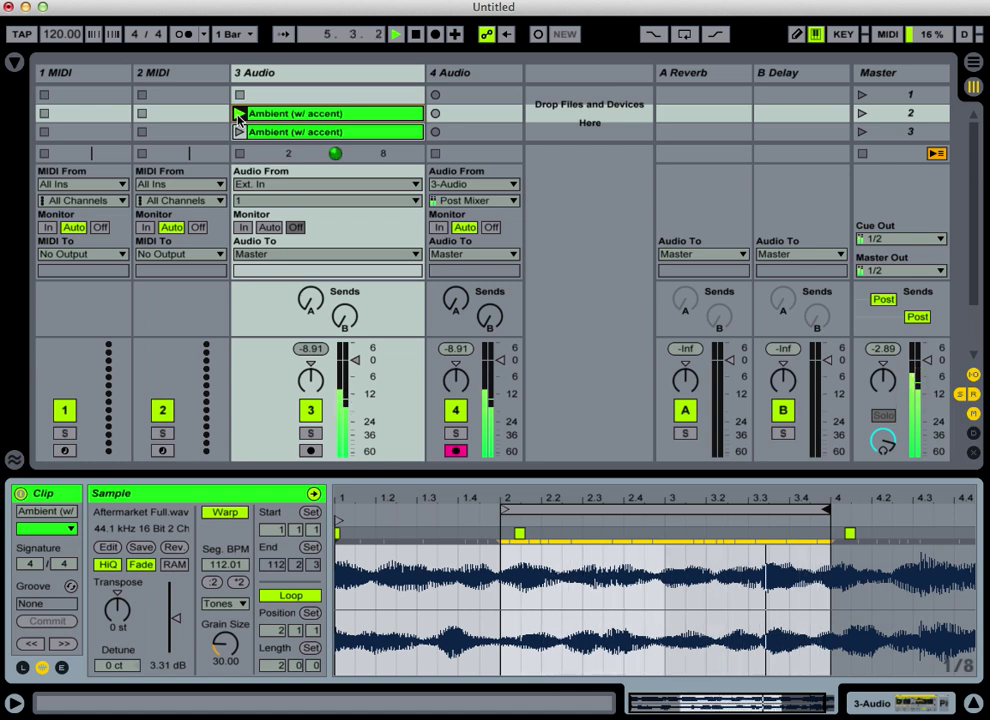
click(415, 34)
click(238, 113)
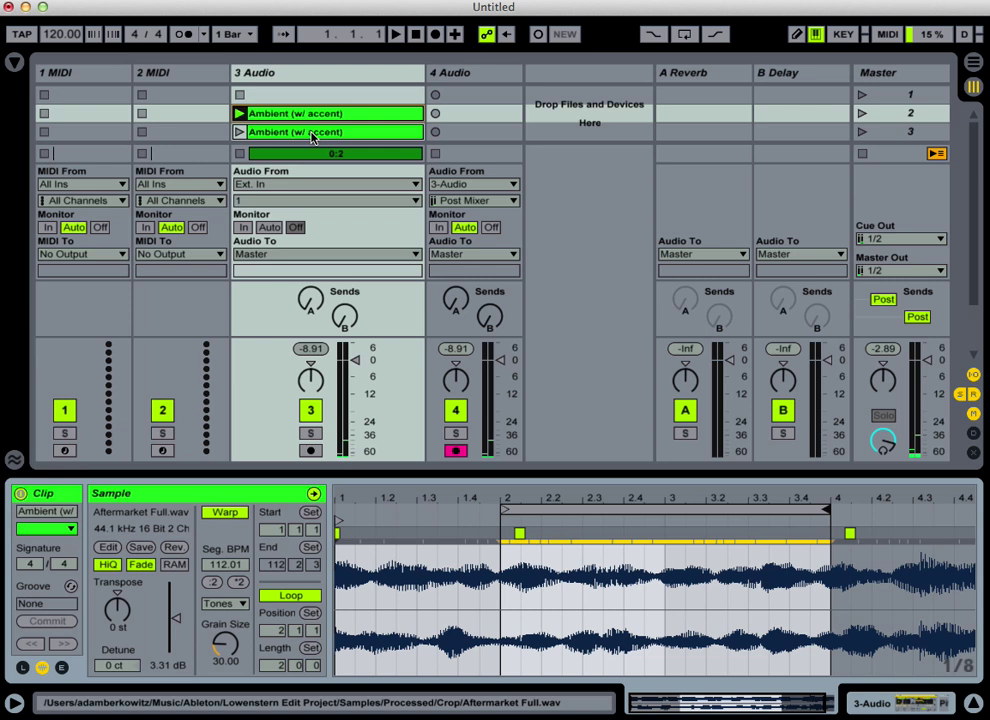
click(239, 153)
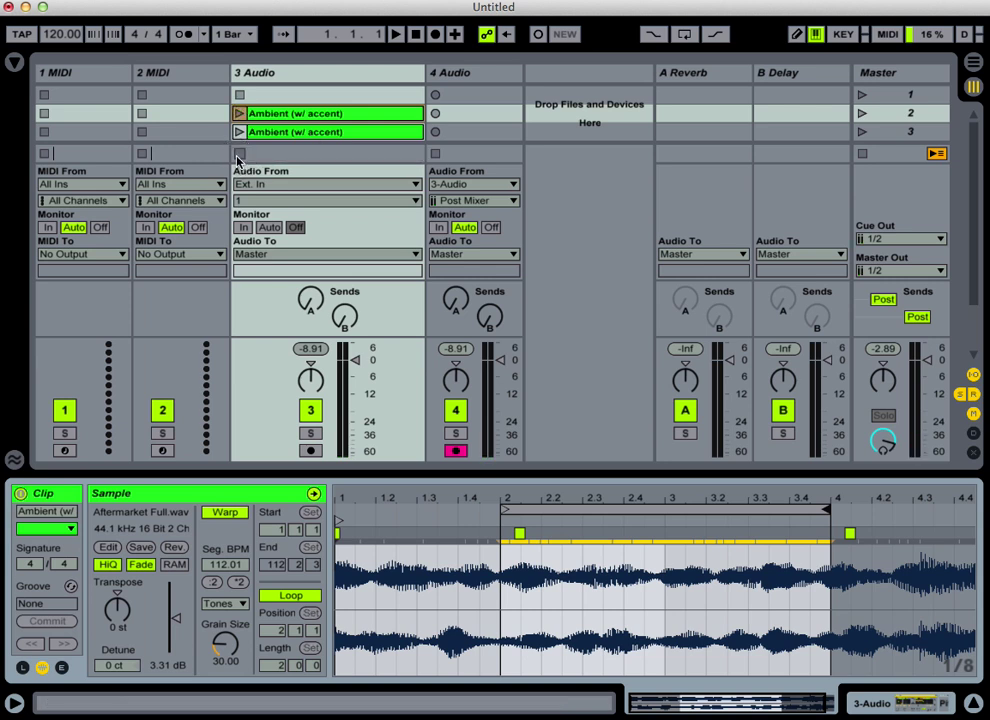
Step: Audition the second Ambient clip with looping off, then with looping back on
click(297, 133)
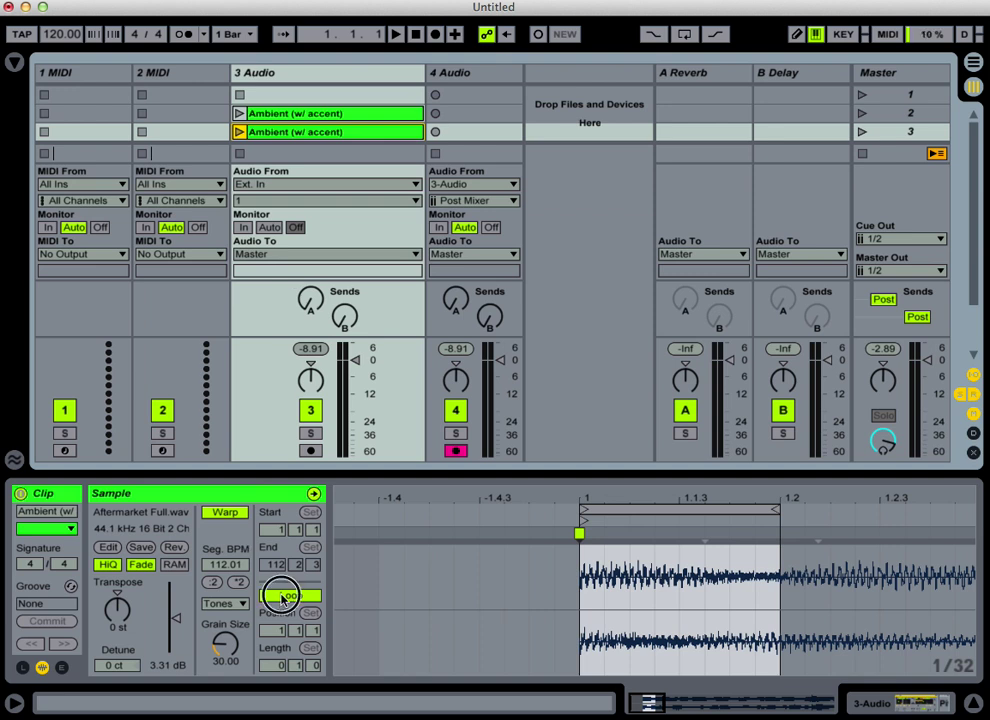
click(282, 596)
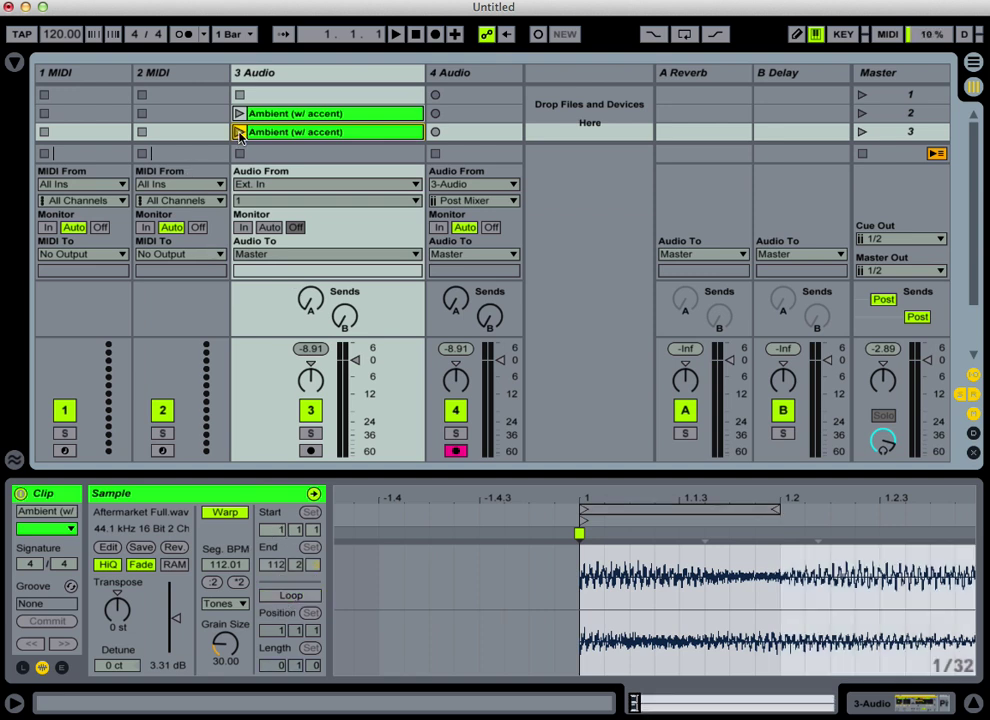
click(239, 132)
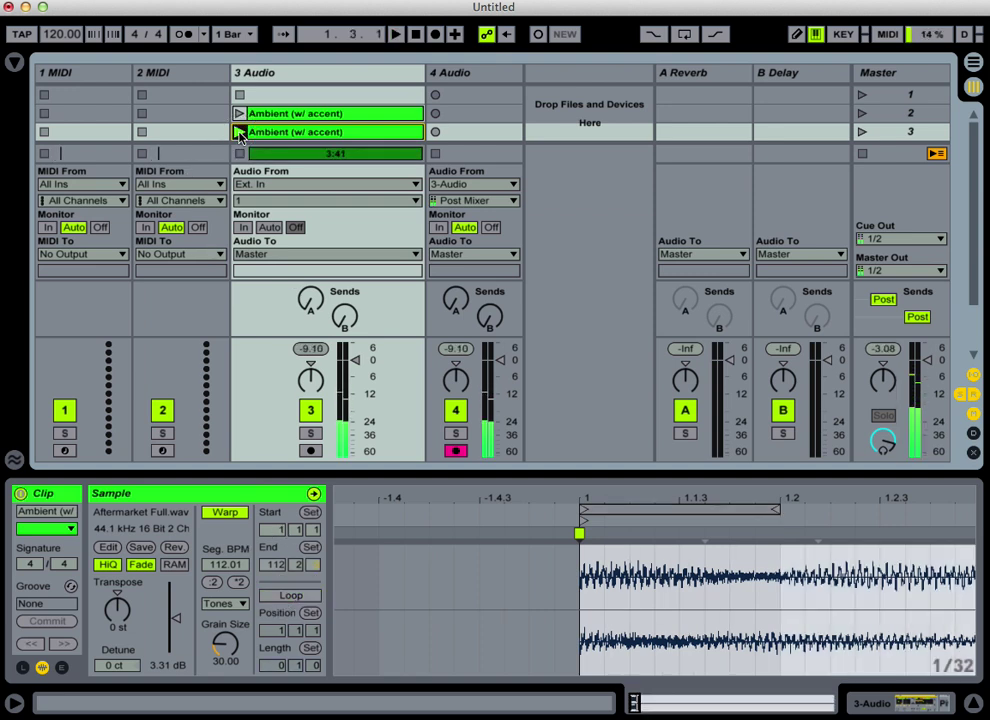
click(284, 598)
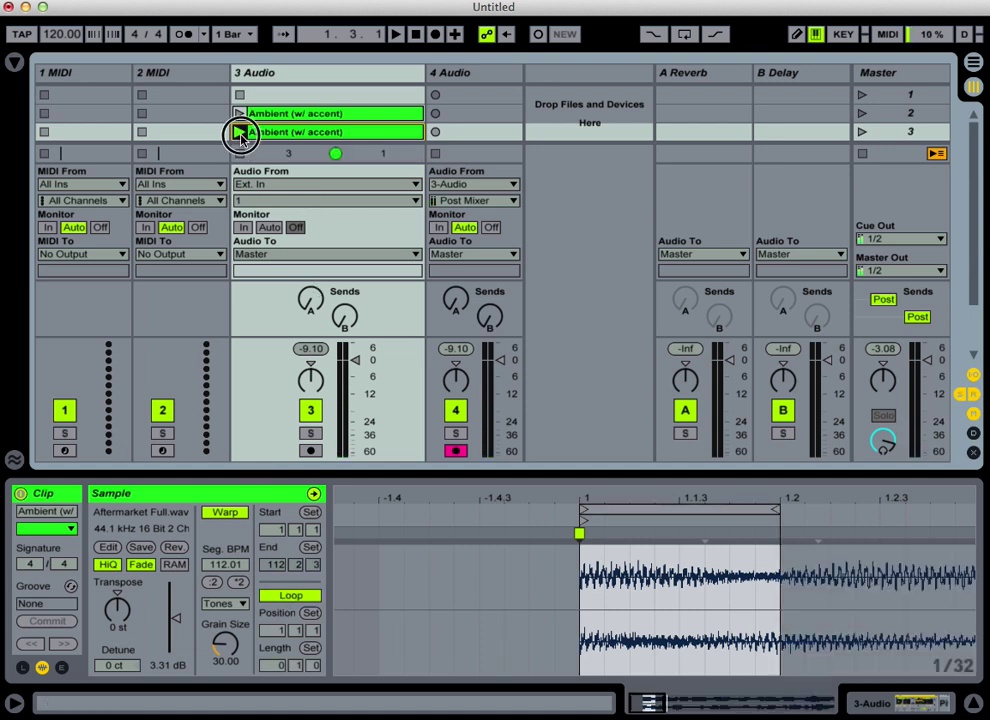
click(239, 132)
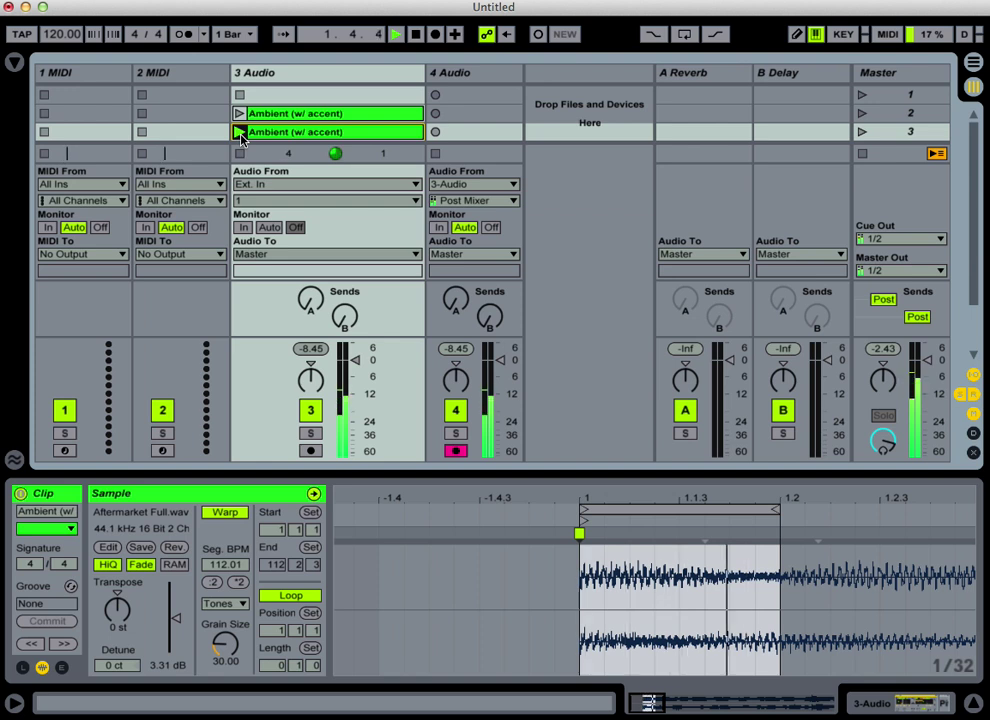
click(416, 34)
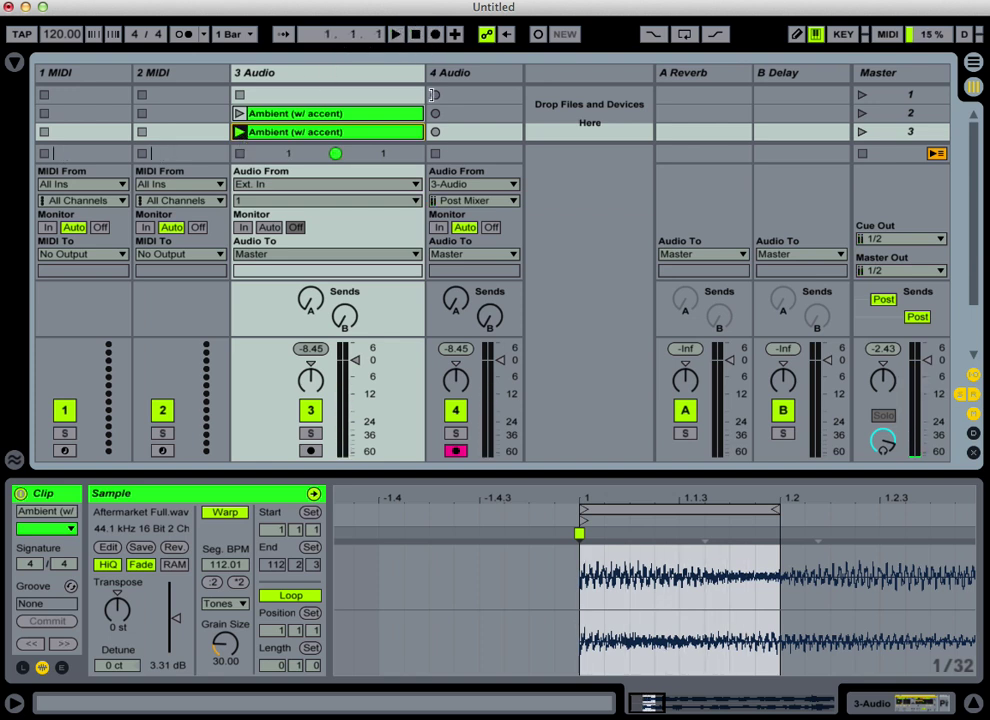
click(241, 154)
Step: Enable Freeze on track 3's Reverb, trying Cut mode but leaving it off
key(shift+Tab)
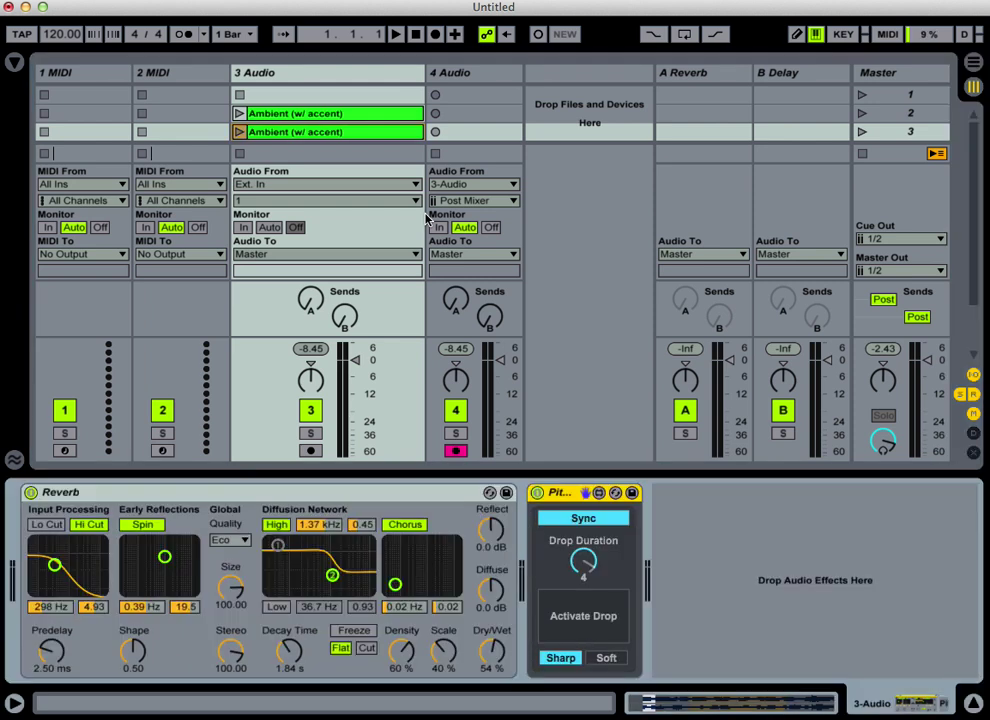
click(205, 496)
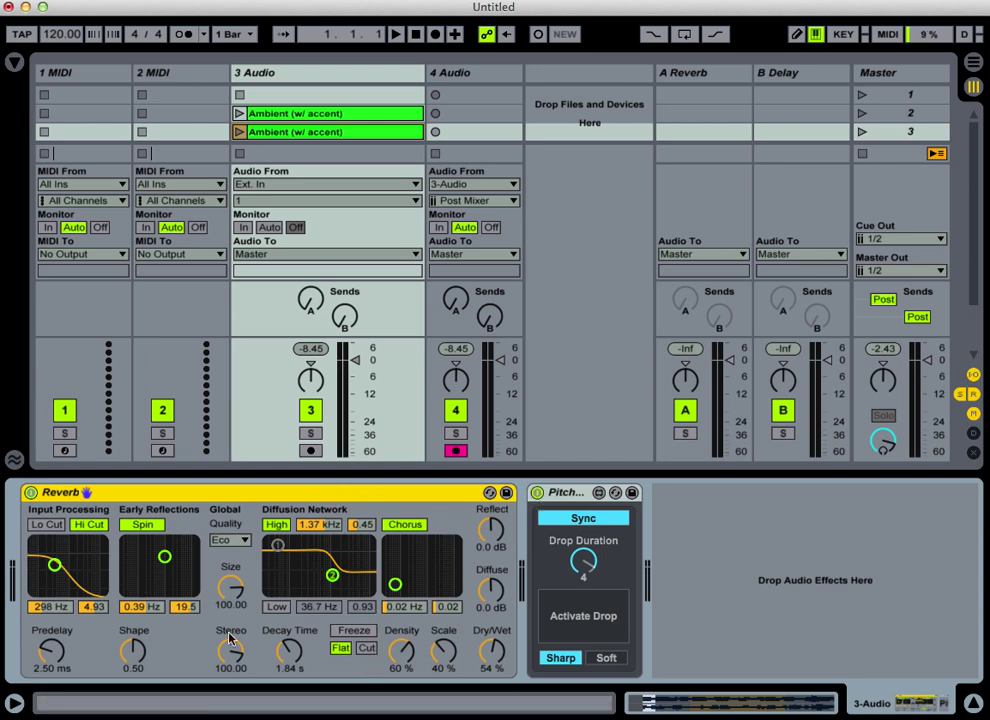
click(367, 649)
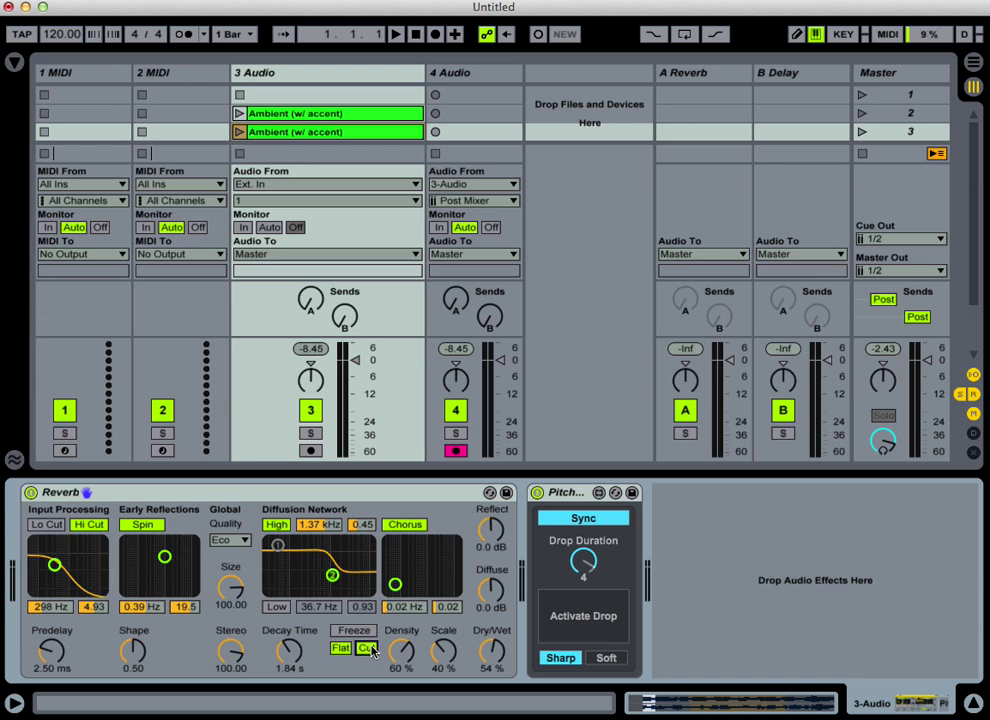
click(367, 649)
click(368, 633)
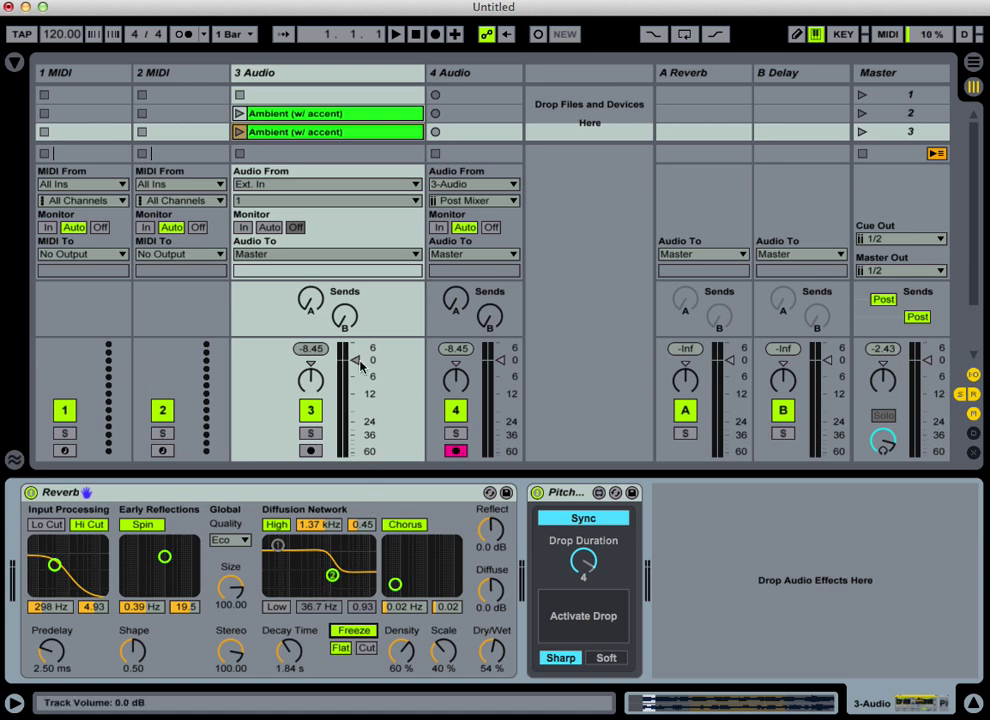
Step: Lower track 3's volume to about -8 dB and track 4's to about -5 dB
drag(355, 359, 355, 382)
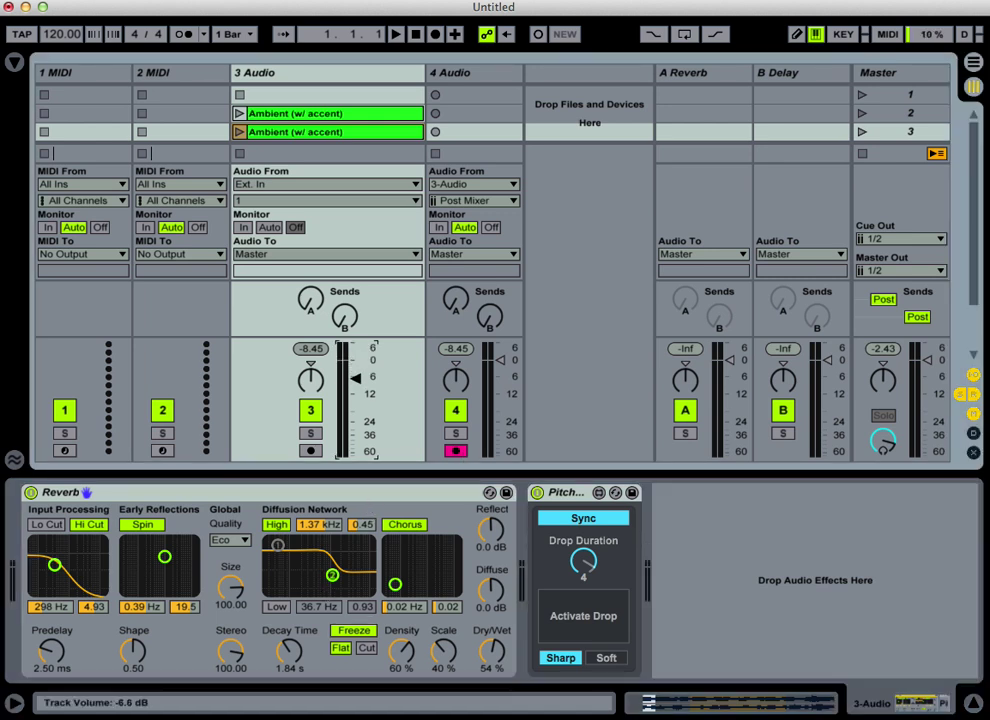
drag(501, 359, 501, 372)
click(562, 492)
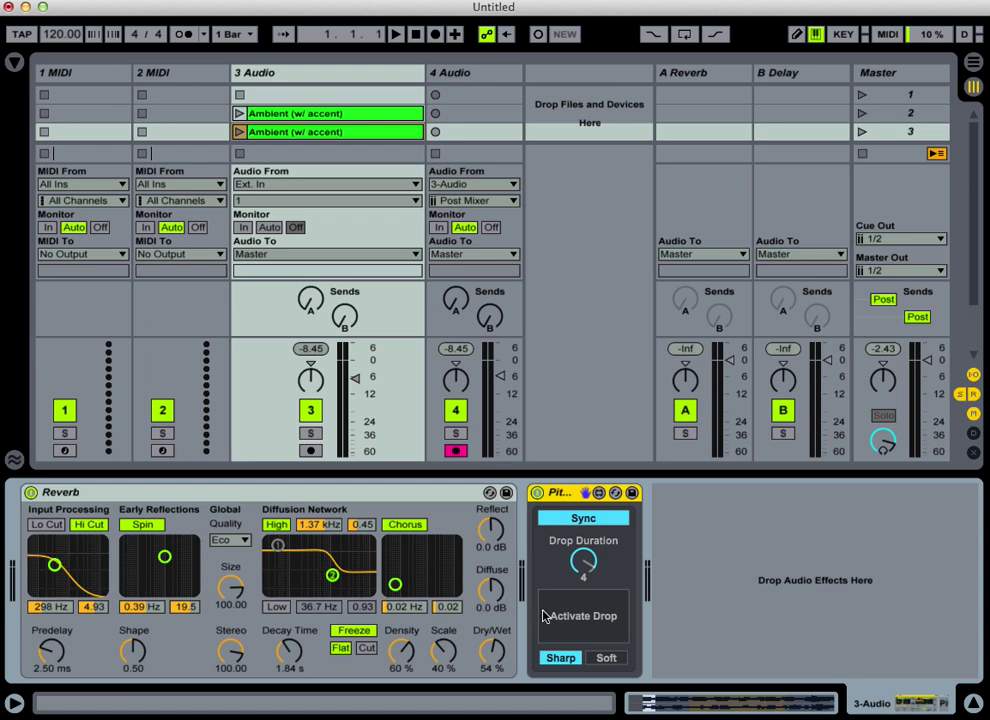
Step: Keep PitchDrop's duration in Sync mode and trigger the drop once, then release it
click(587, 519)
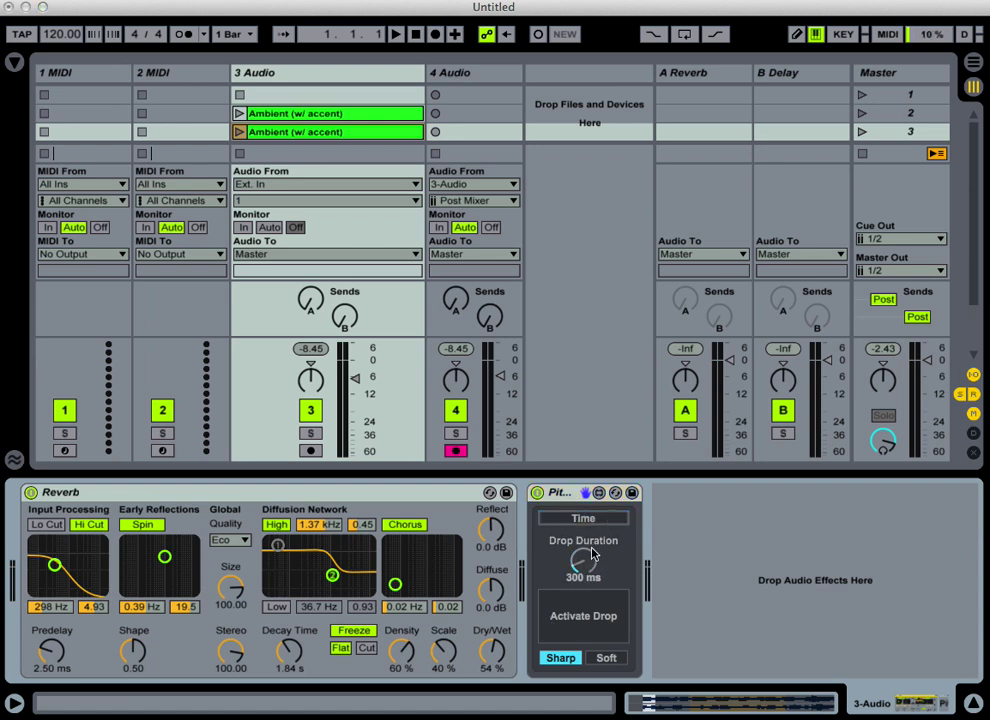
click(583, 519)
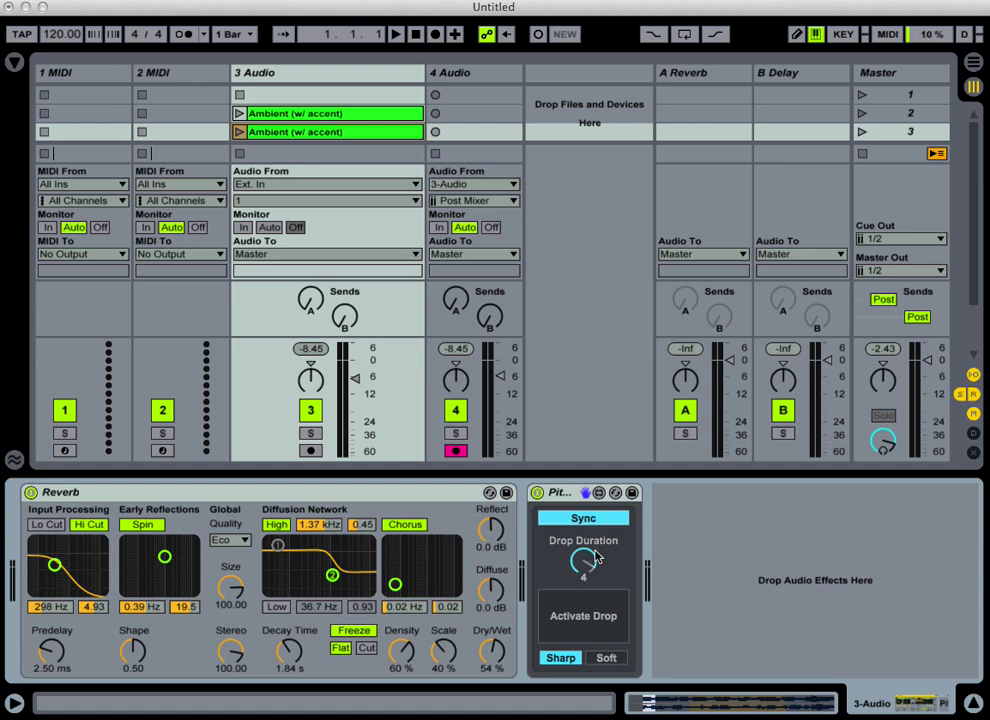
click(603, 628)
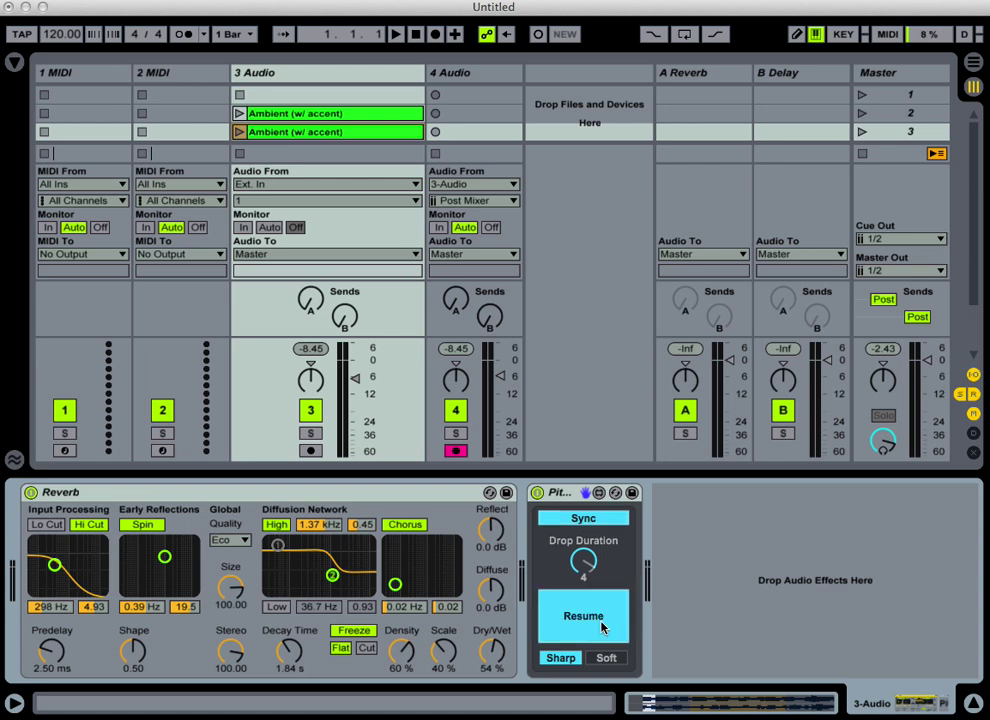
click(603, 628)
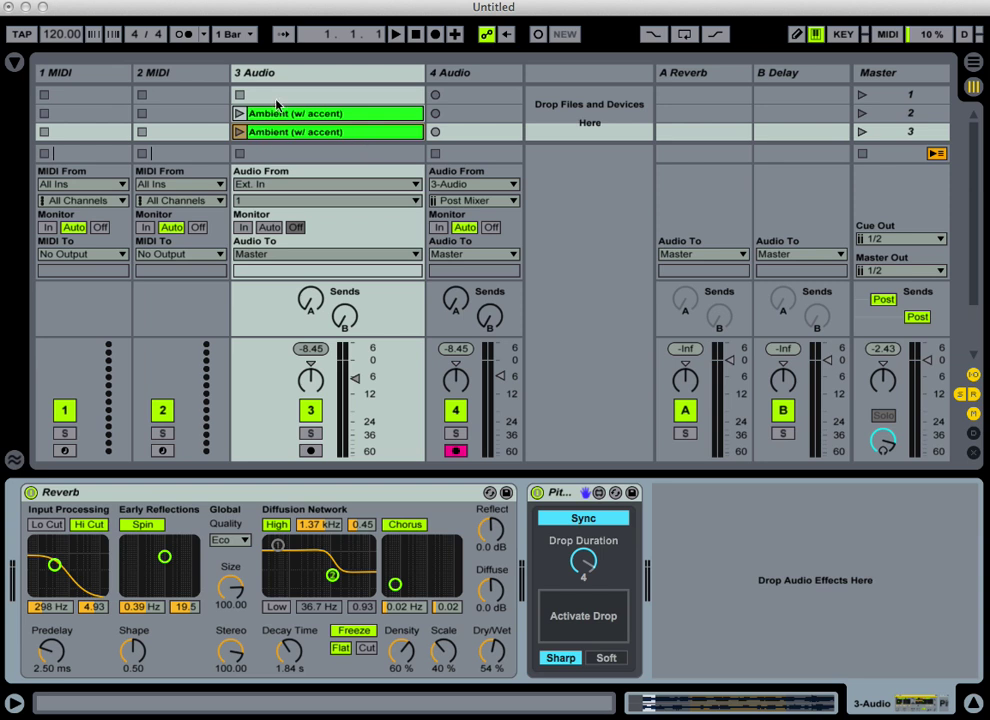
Step: Set track 4's Audio From to 3-Audio, post mixer, and show track 3's devices again
click(460, 80)
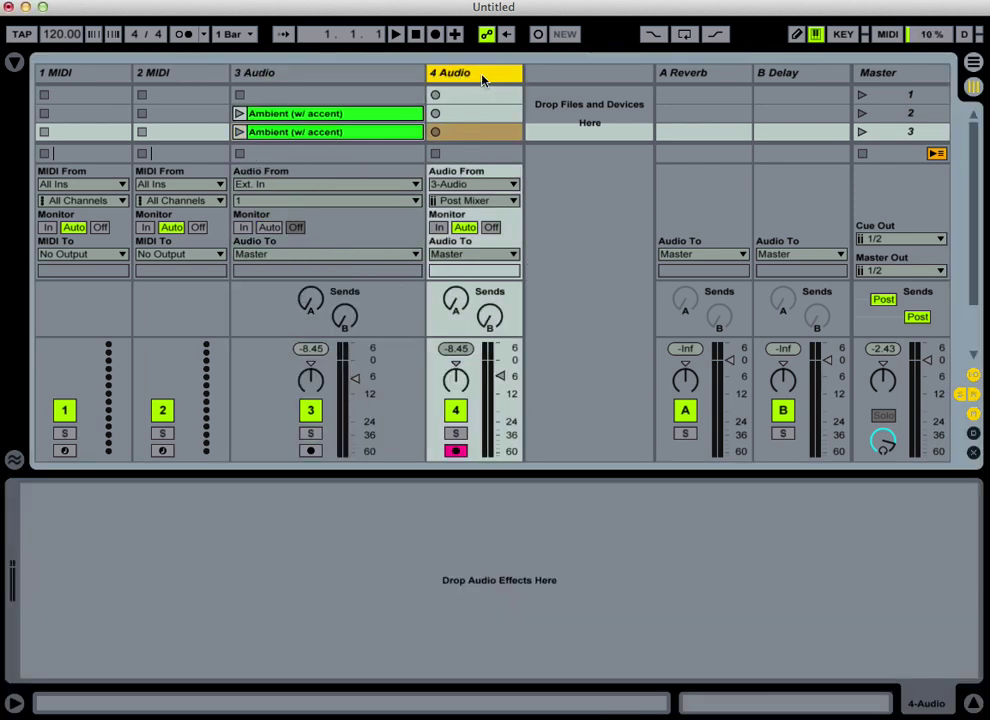
click(466, 188)
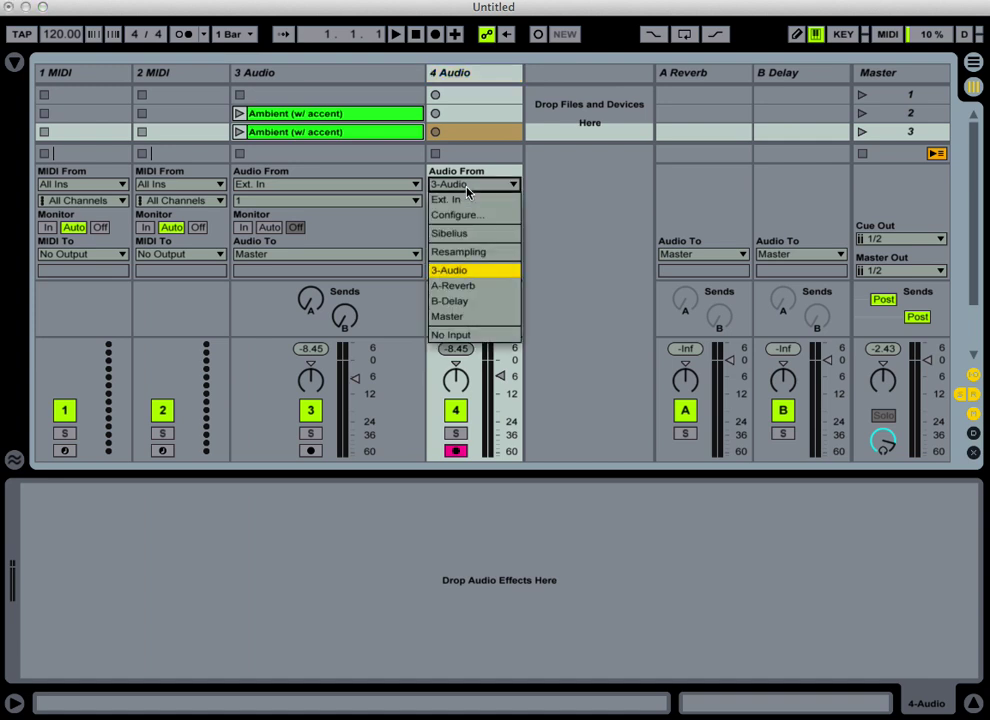
click(467, 271)
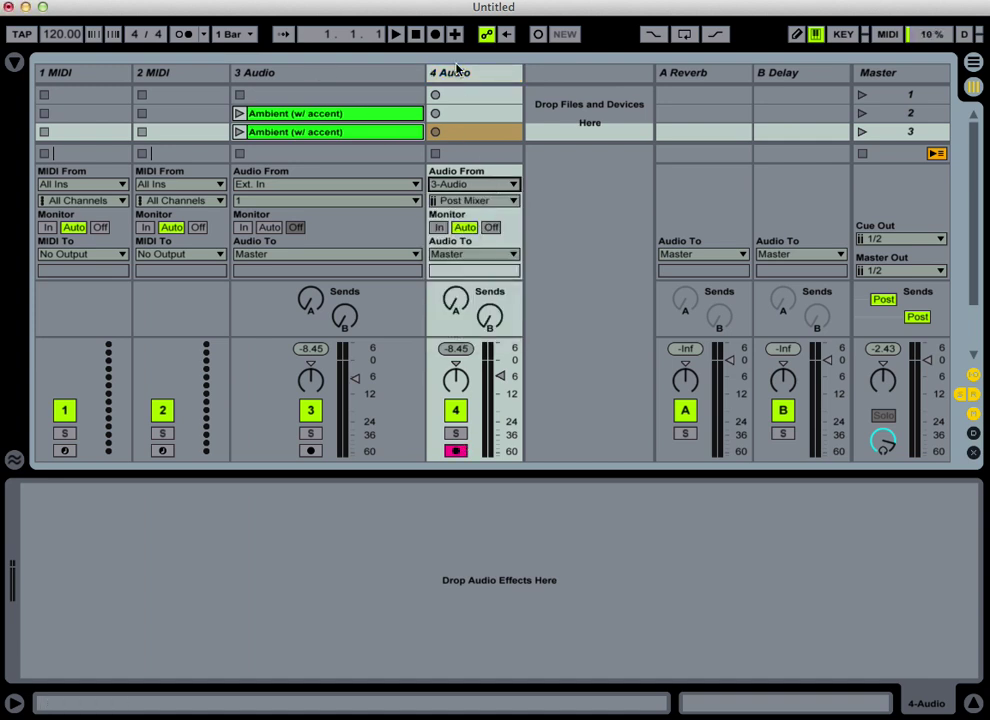
click(360, 132)
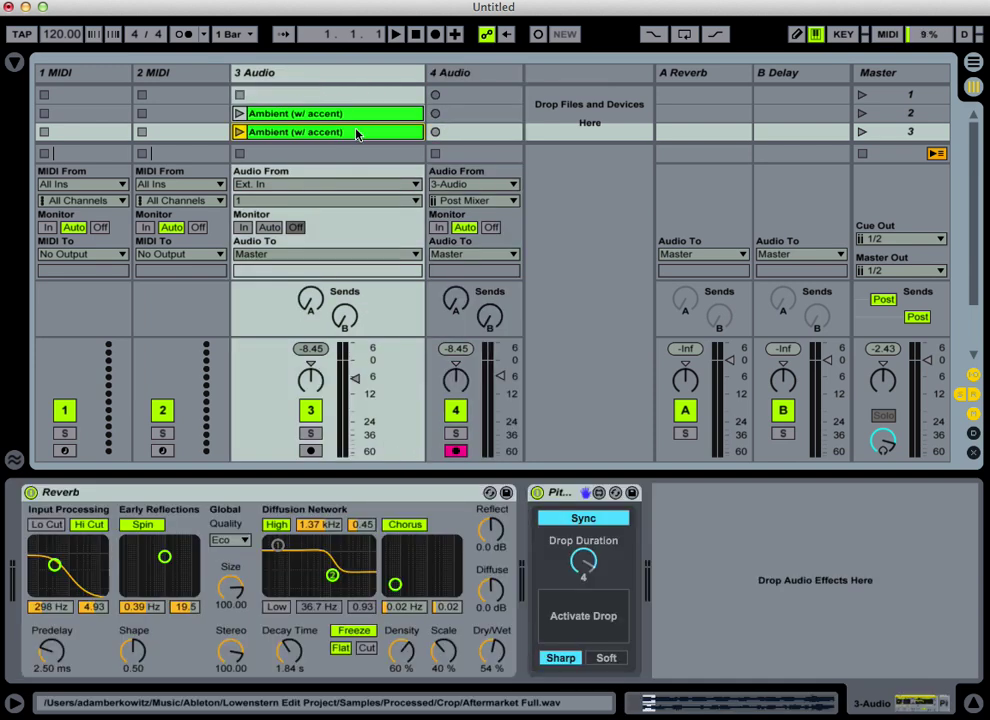
Step: Record track 3's third Ambient clip into track 4's third slot, triggering the pitch drop mid-take
click(436, 132)
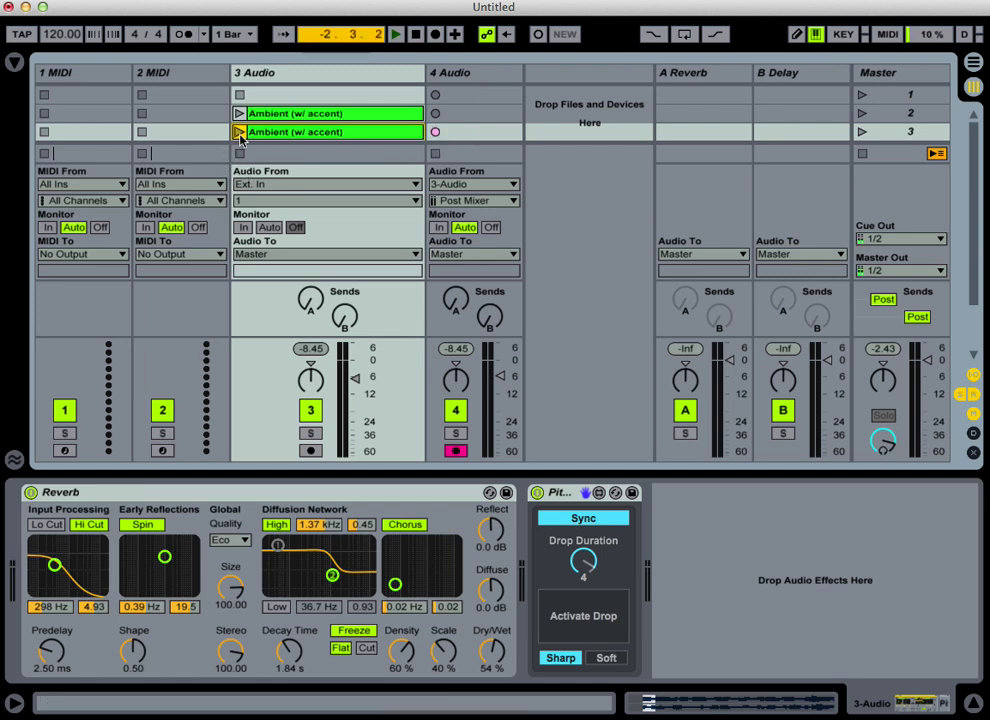
click(240, 132)
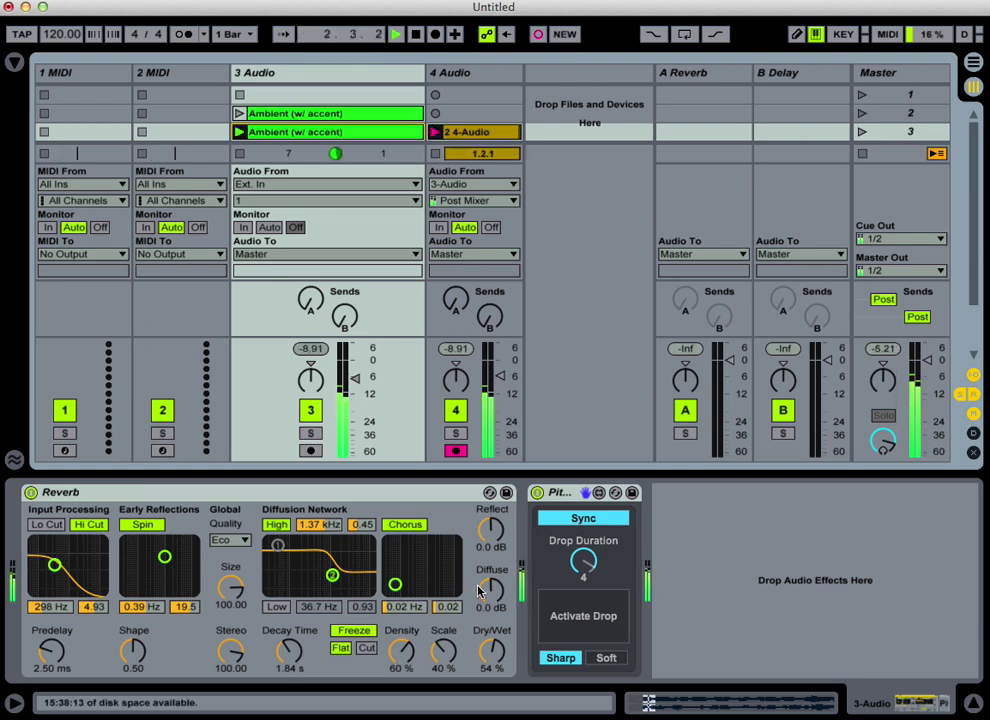
click(581, 627)
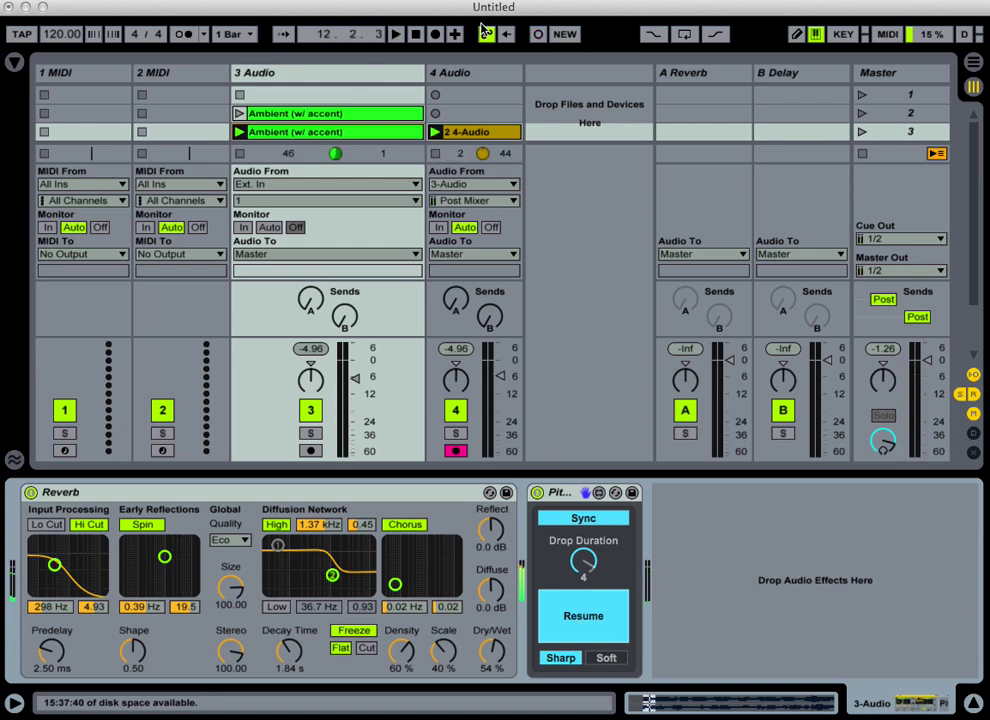
click(416, 36)
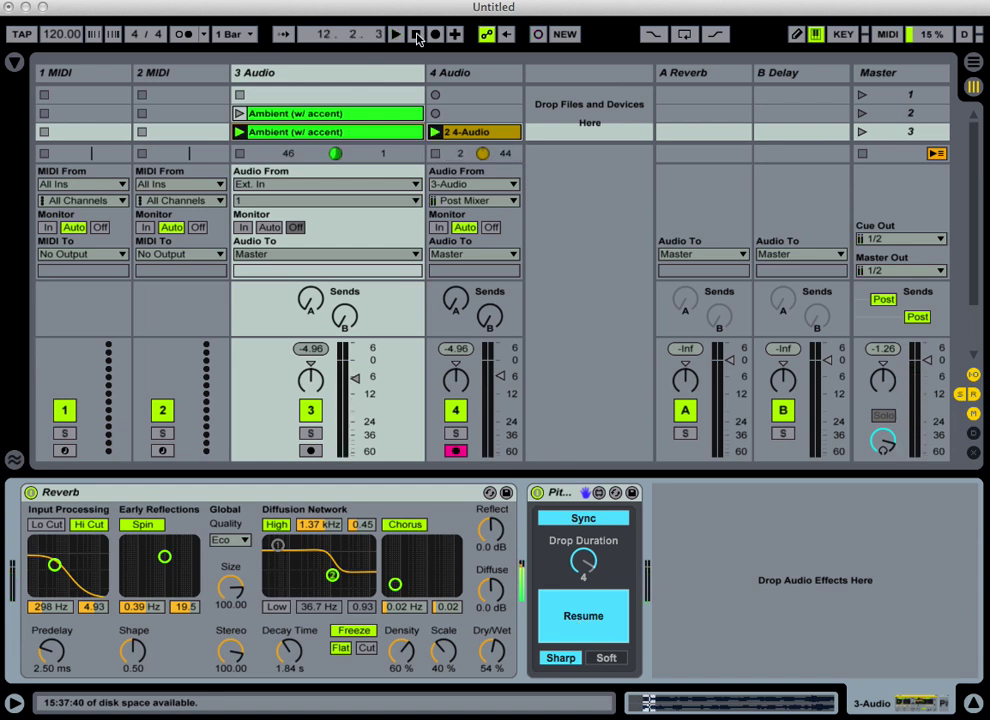
click(436, 155)
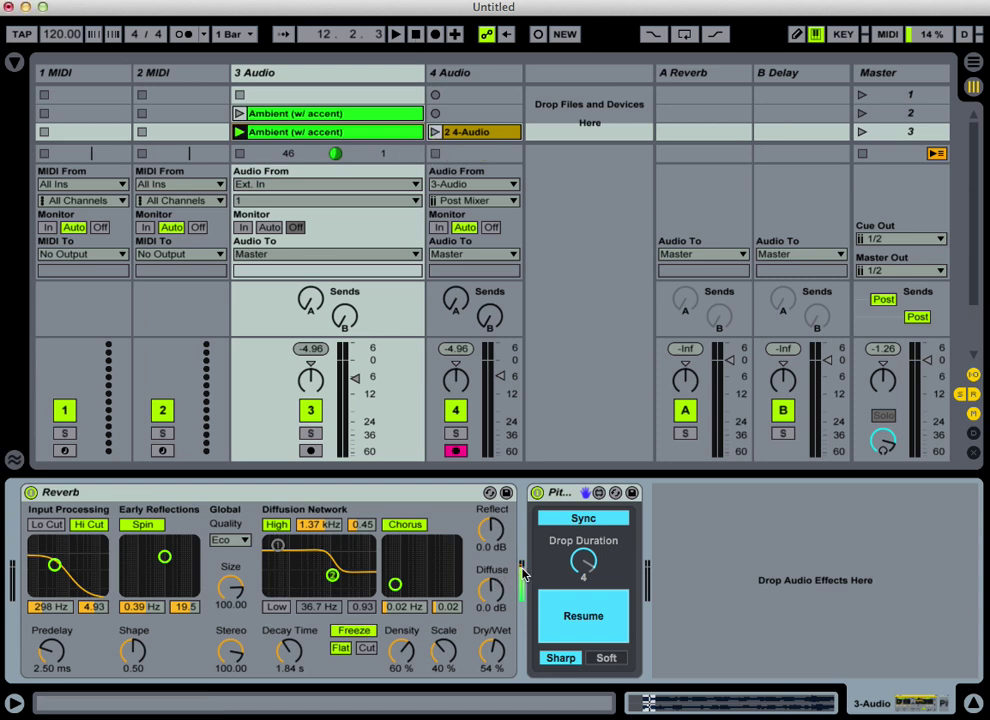
Step: Switch off the Reverb's Freeze, release the pitch drop, and select the new 2 4-Audio clip
click(354, 630)
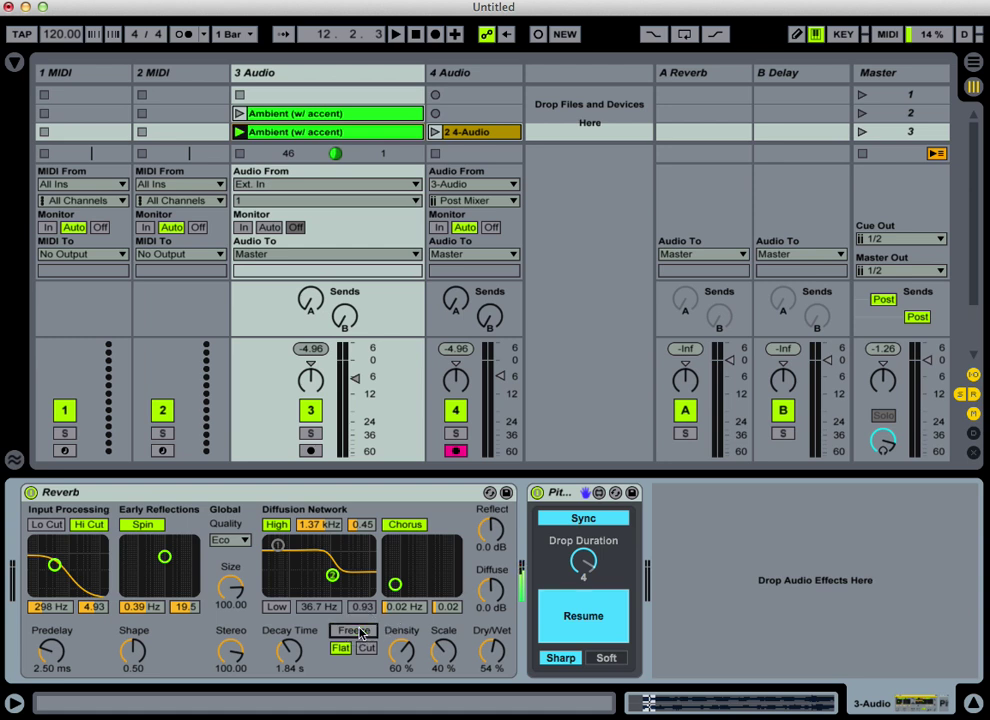
click(589, 619)
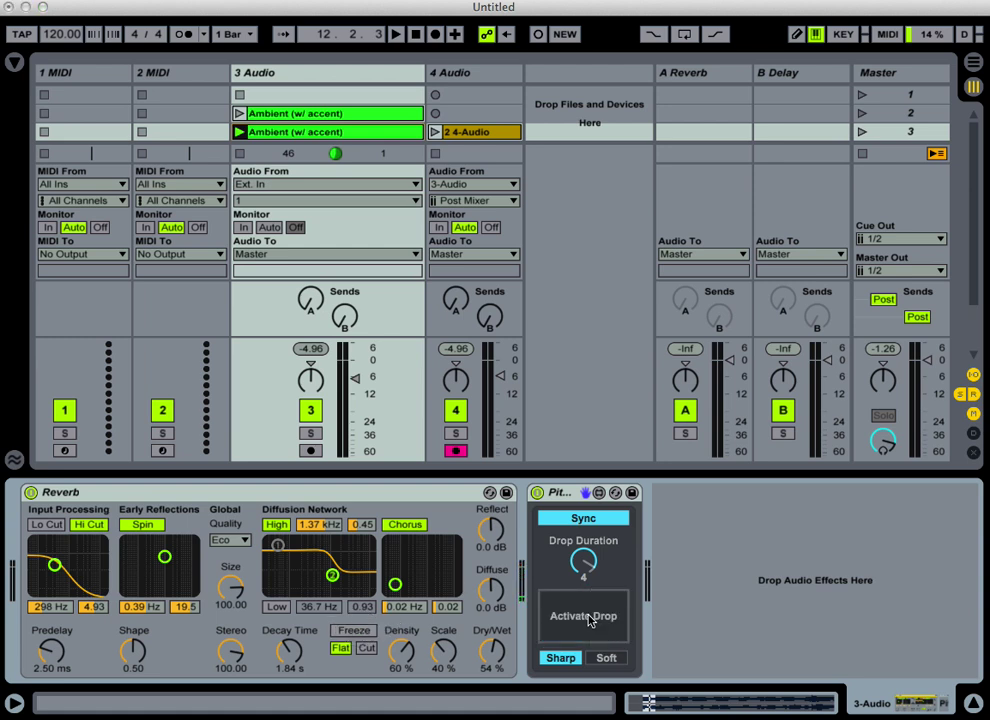
click(464, 129)
Step: Move the 2 4-Audio clip's start to bar 7 and its loop end to bar 11 while auditioning
key(shift+Tab)
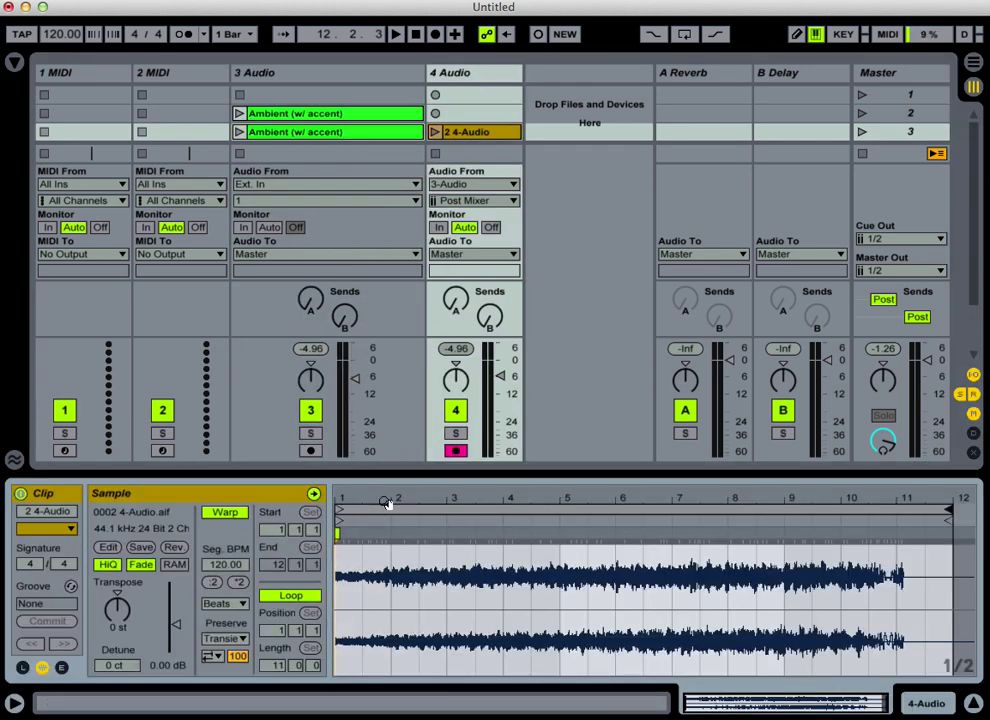
mouse_move(348, 508)
mouse_down()
mouse_move(689, 515)
mouse_move(672, 515)
mouse_up()
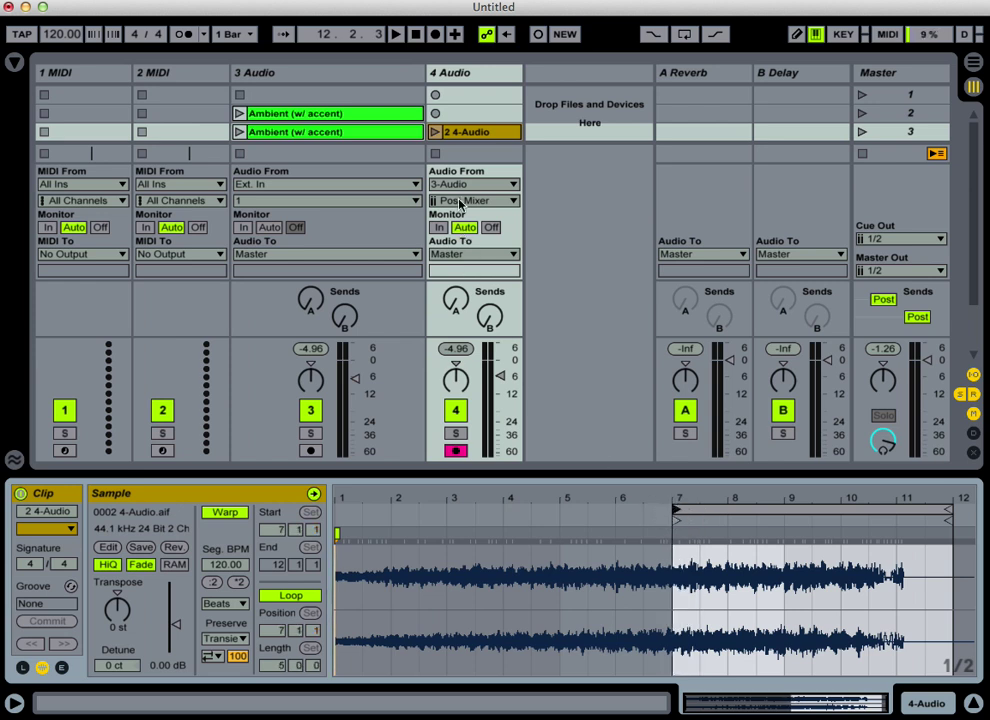
click(435, 132)
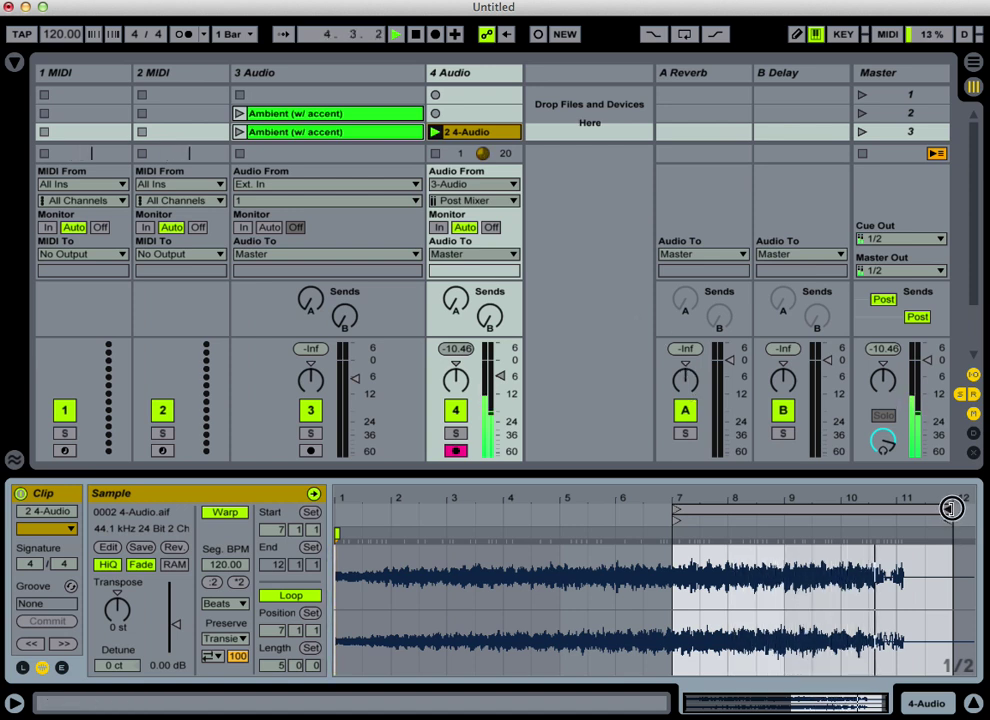
drag(950, 509, 903, 516)
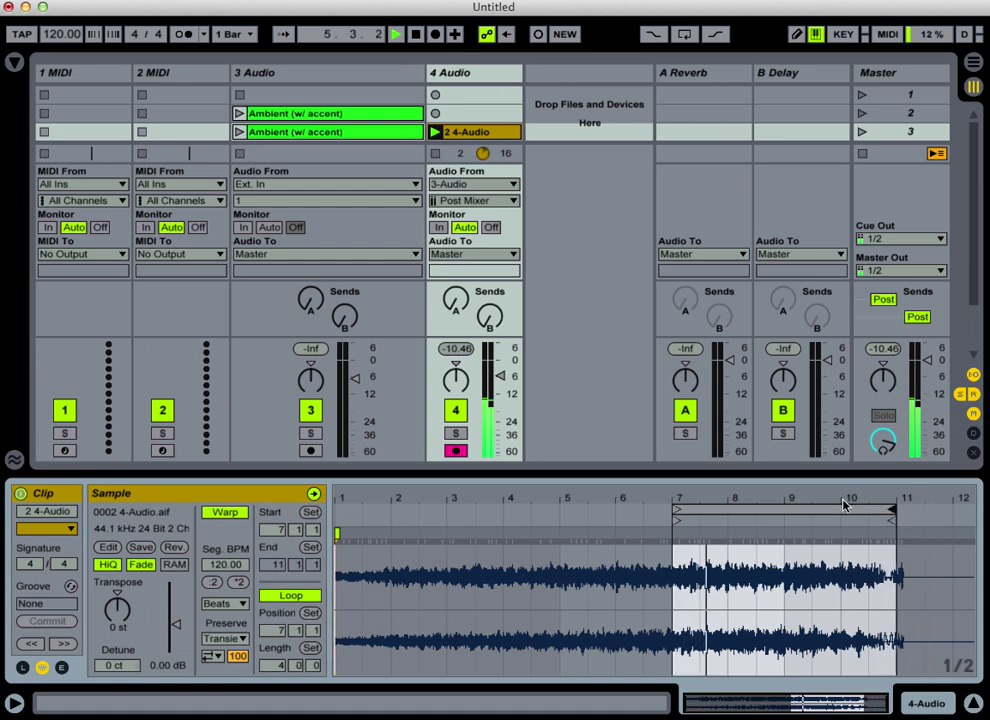
key(space)
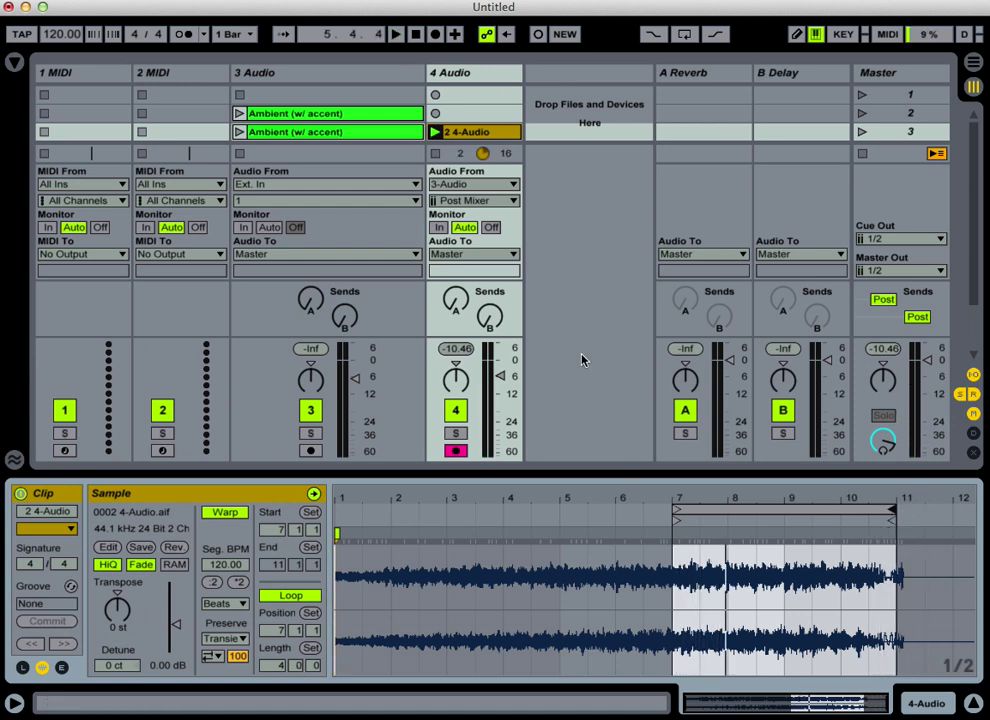
Step: Crop the sample to the four trimmed bars and reverse it into 2 4-Audio R.aif
right_click(767, 598)
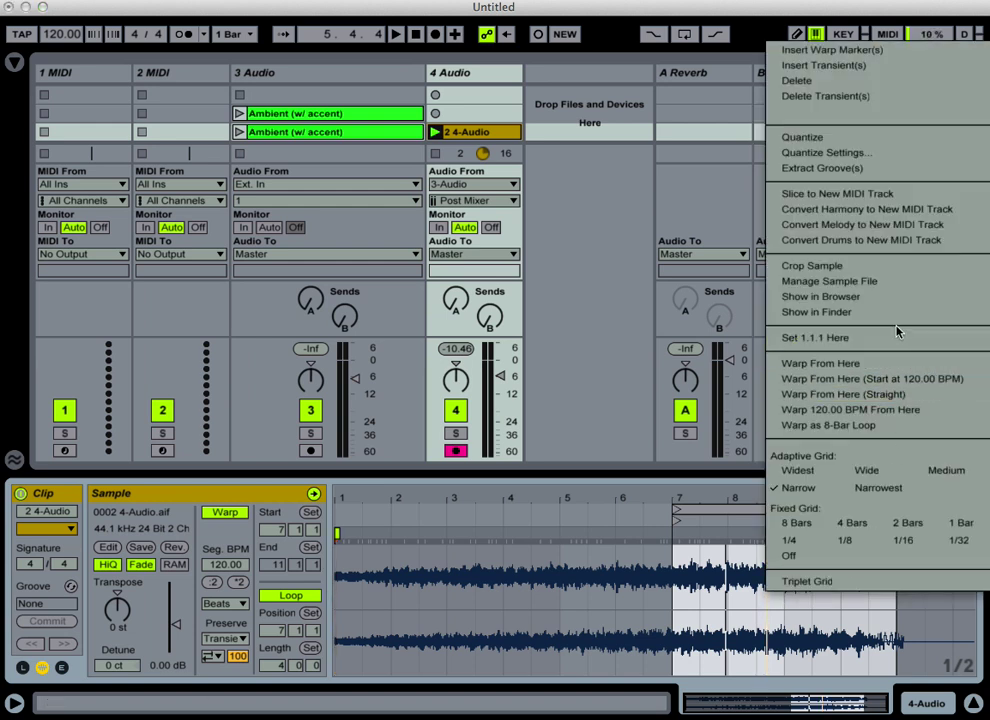
click(884, 266)
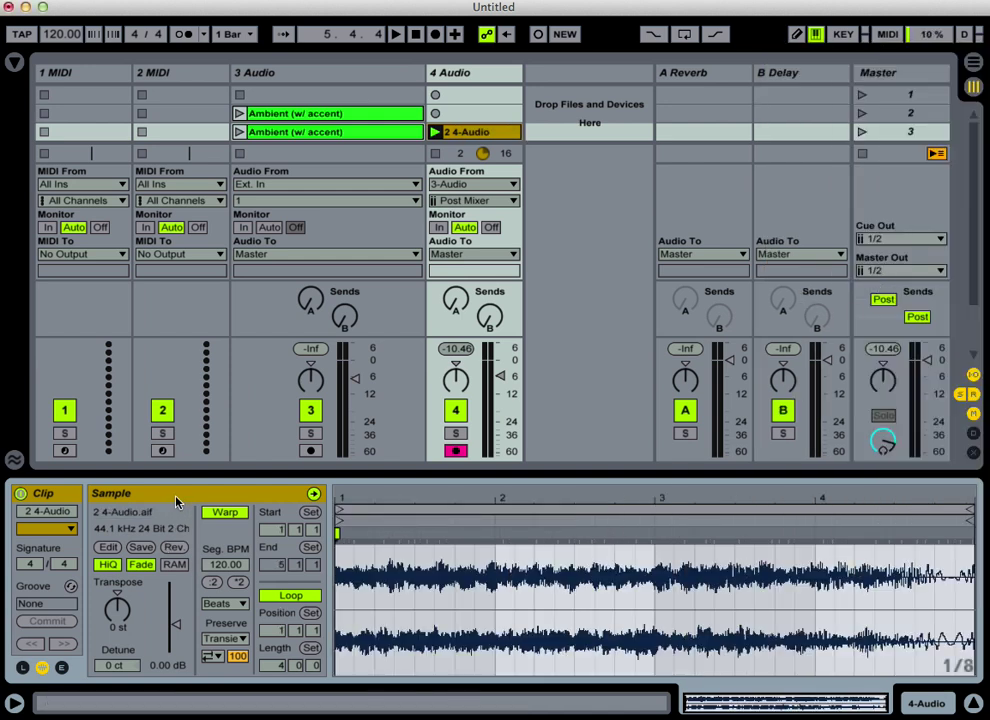
click(181, 551)
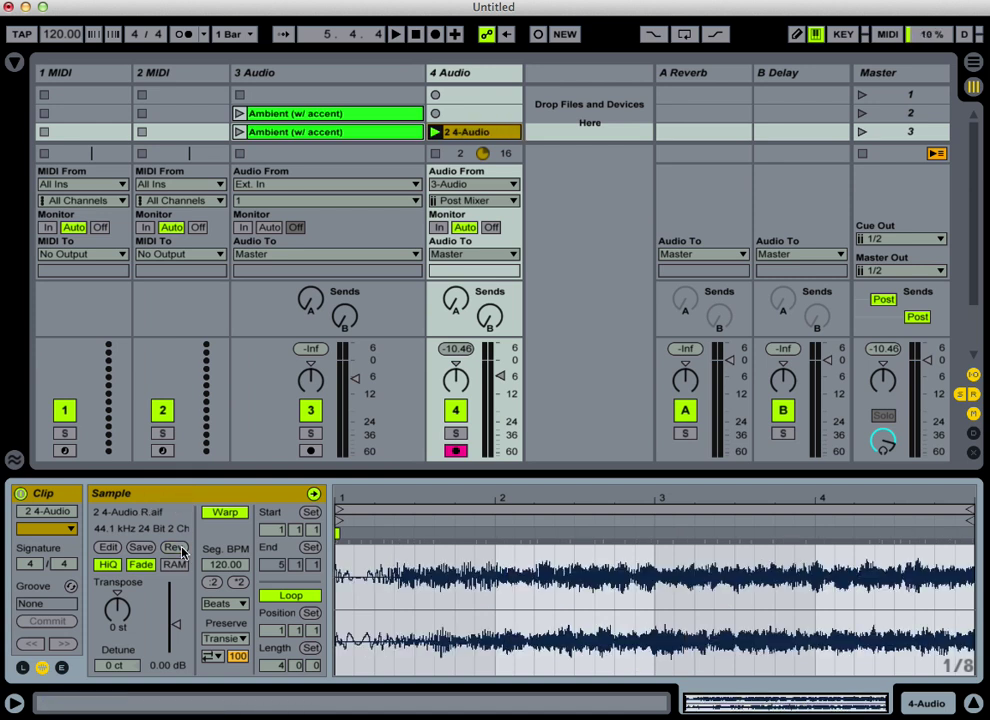
Step: Move the reversed 2 4-Audio clip to track 3's first slot and stop playback at the start
drag(466, 132, 297, 95)
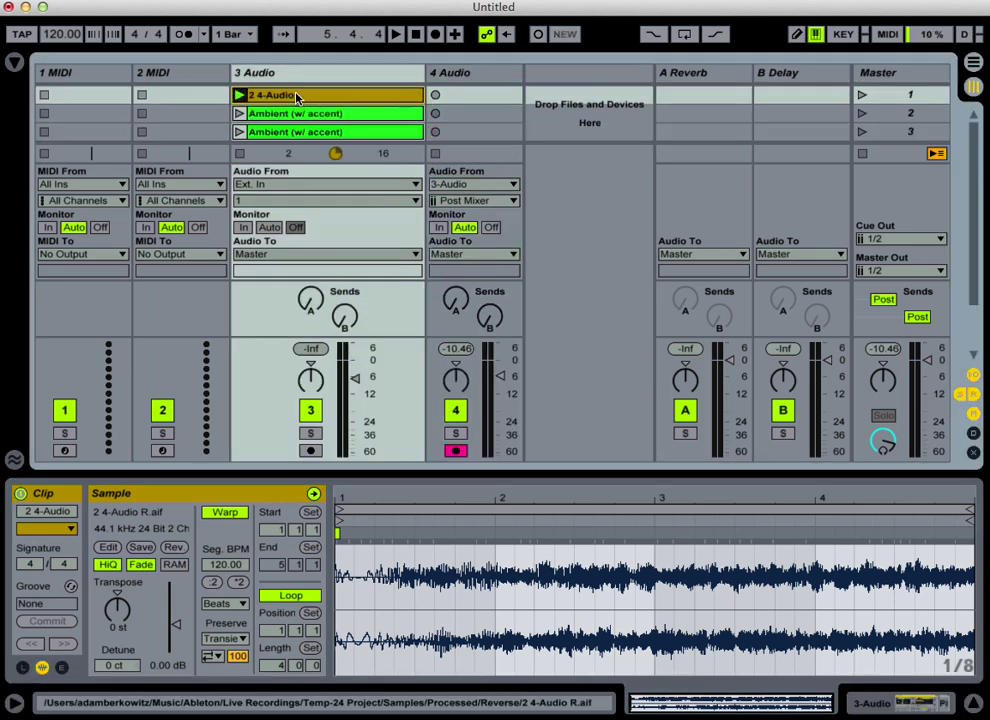
click(270, 113)
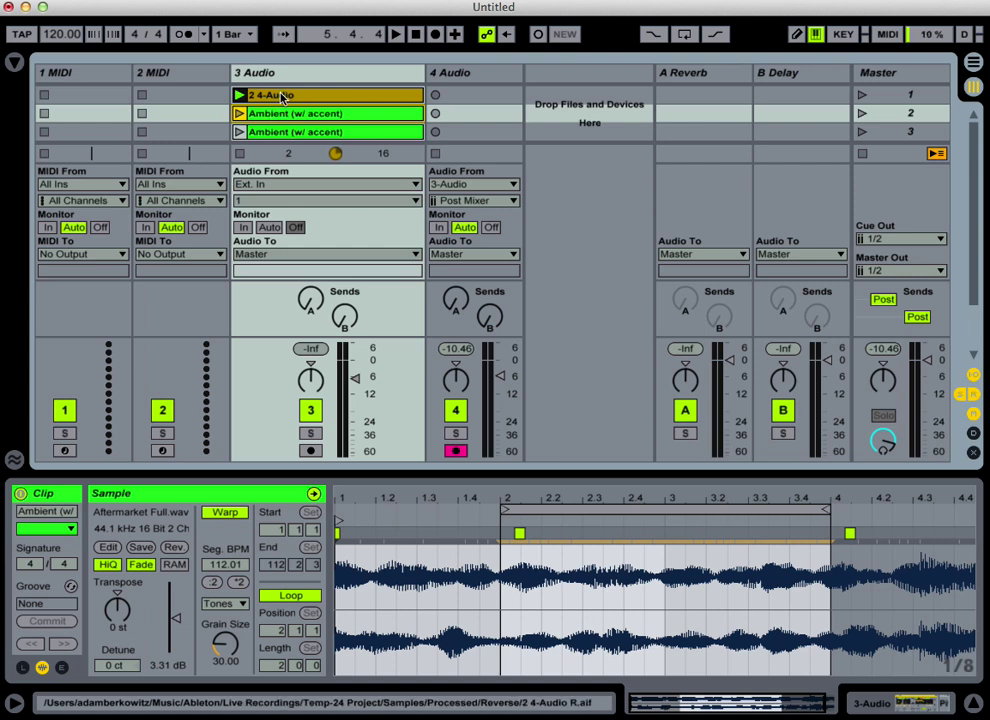
click(418, 34)
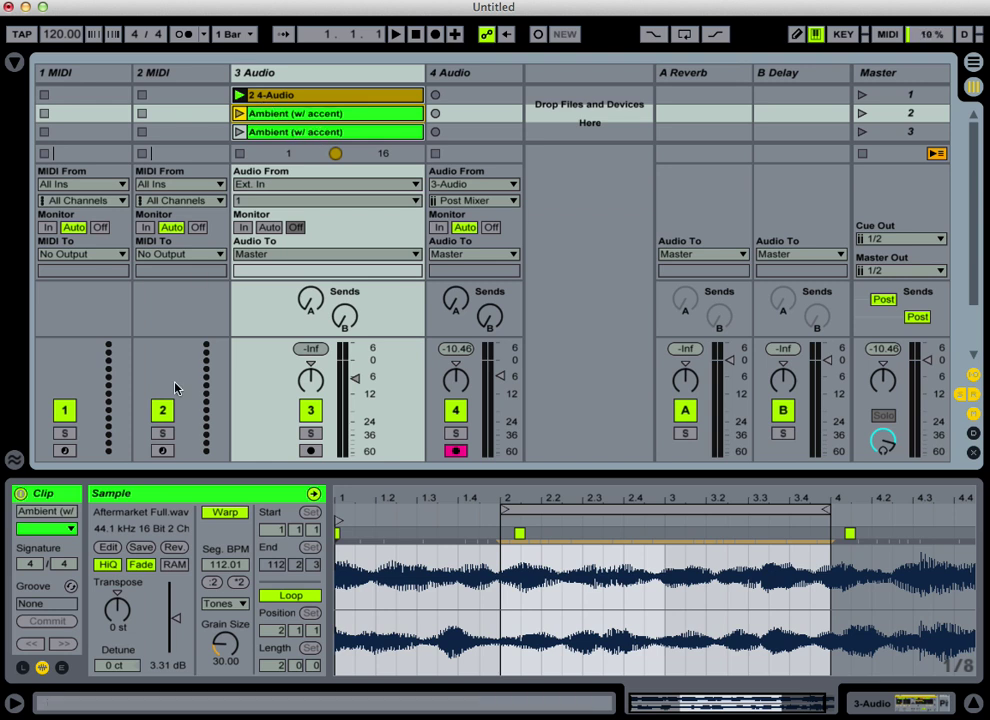
Step: Give the 2 4-Audio clip a Next follow action that fires after 4 bars
click(303, 94)
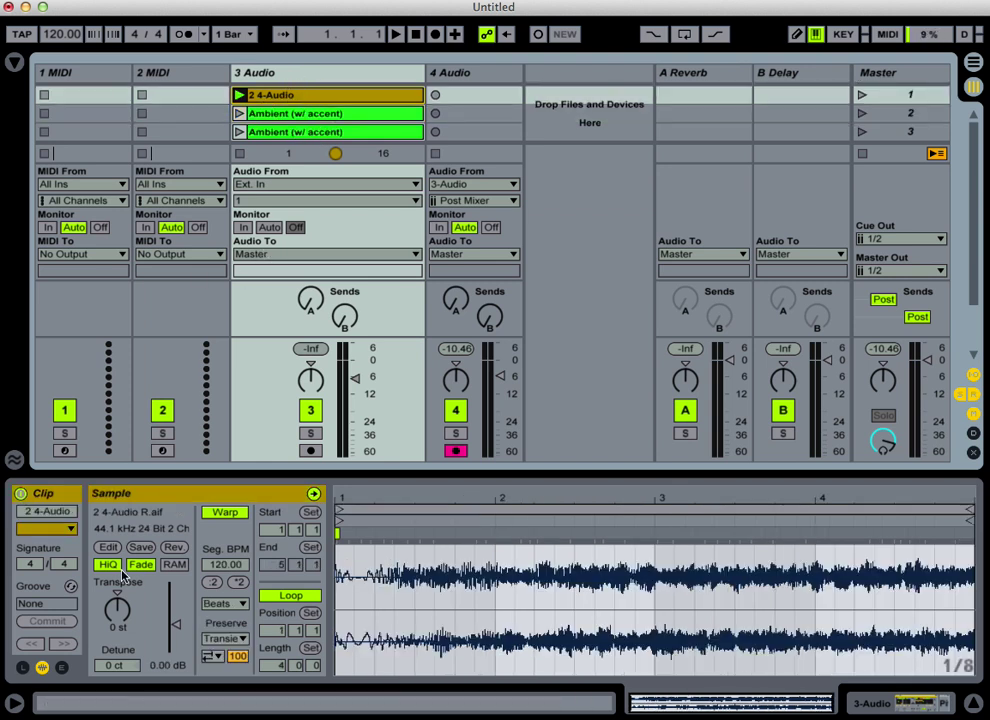
click(24, 667)
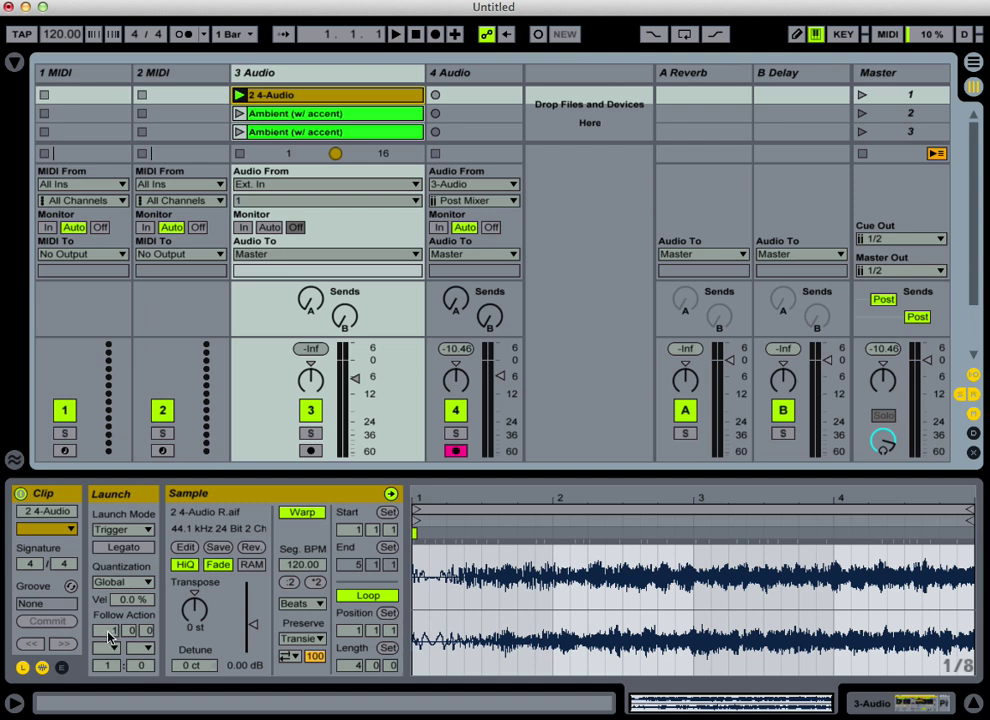
click(113, 650)
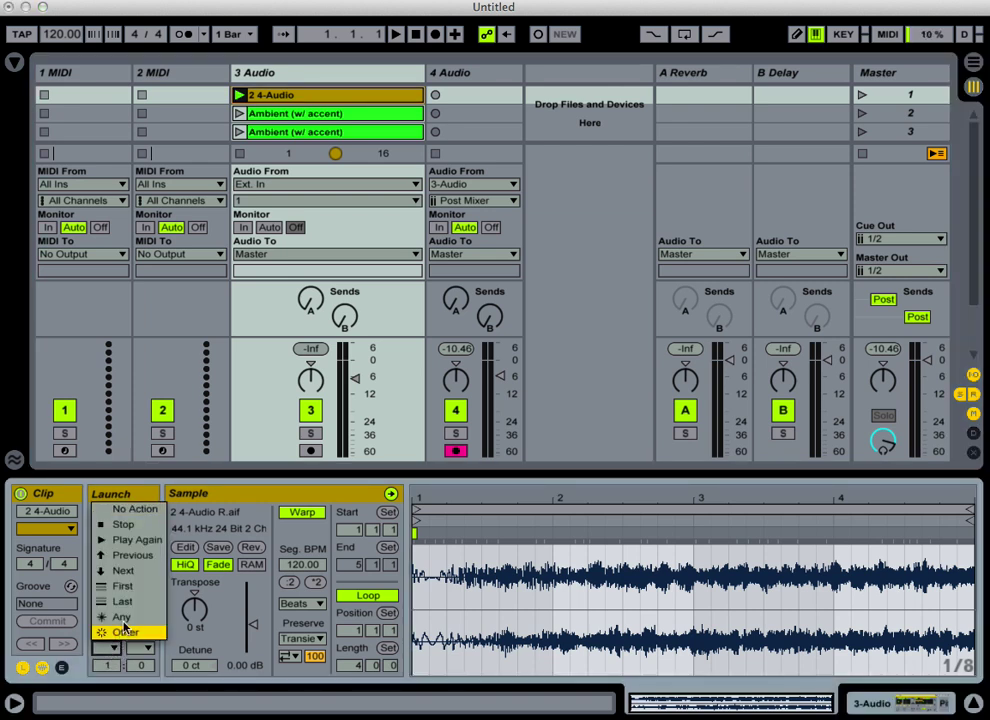
click(136, 577)
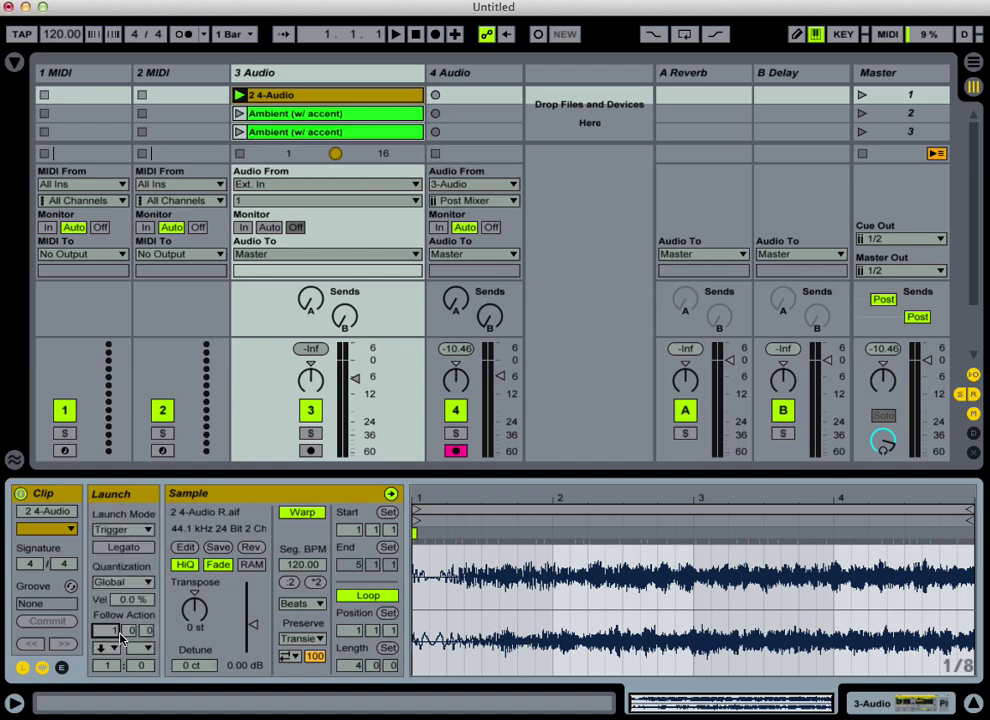
text(4)
Step: Draw a Clip Volume envelope on the 2 4-Audio clip rising from silence to full
click(61, 667)
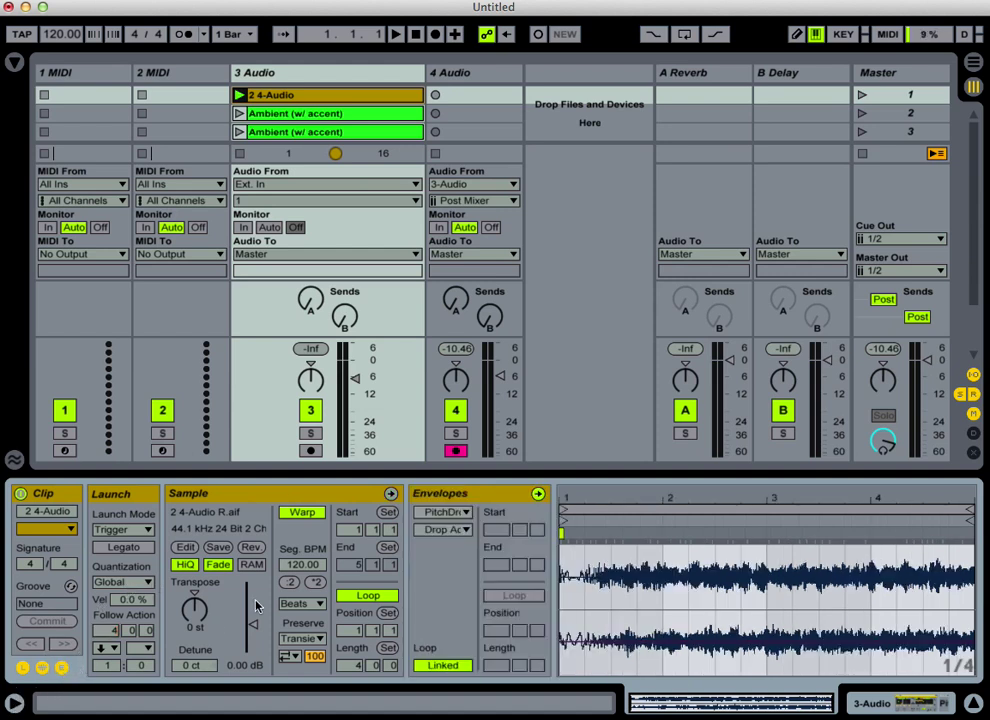
click(449, 514)
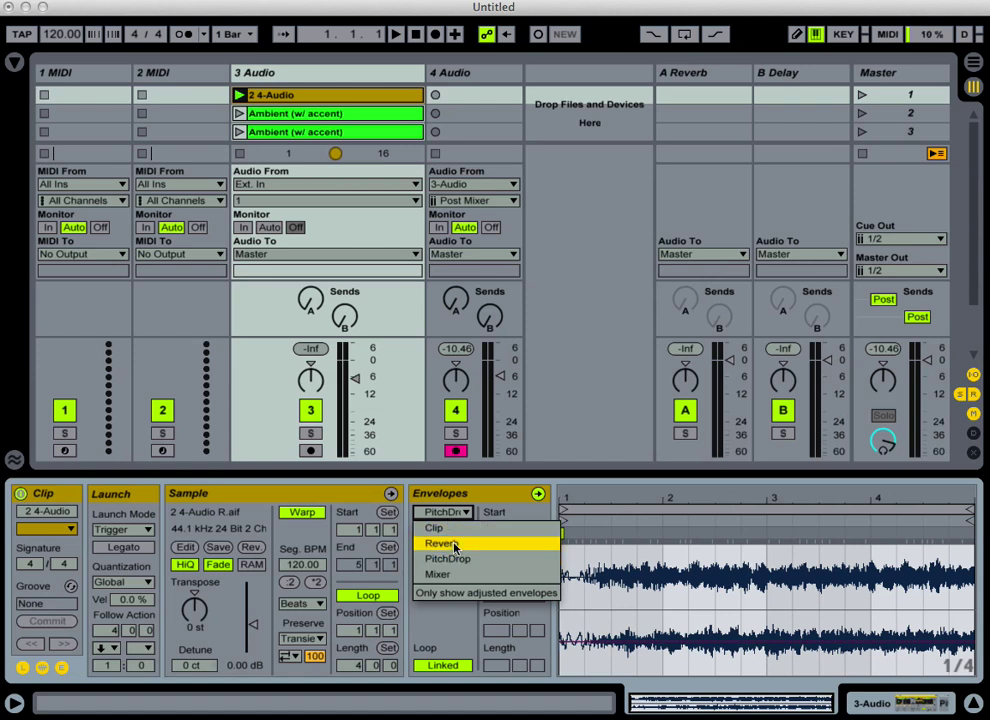
click(467, 528)
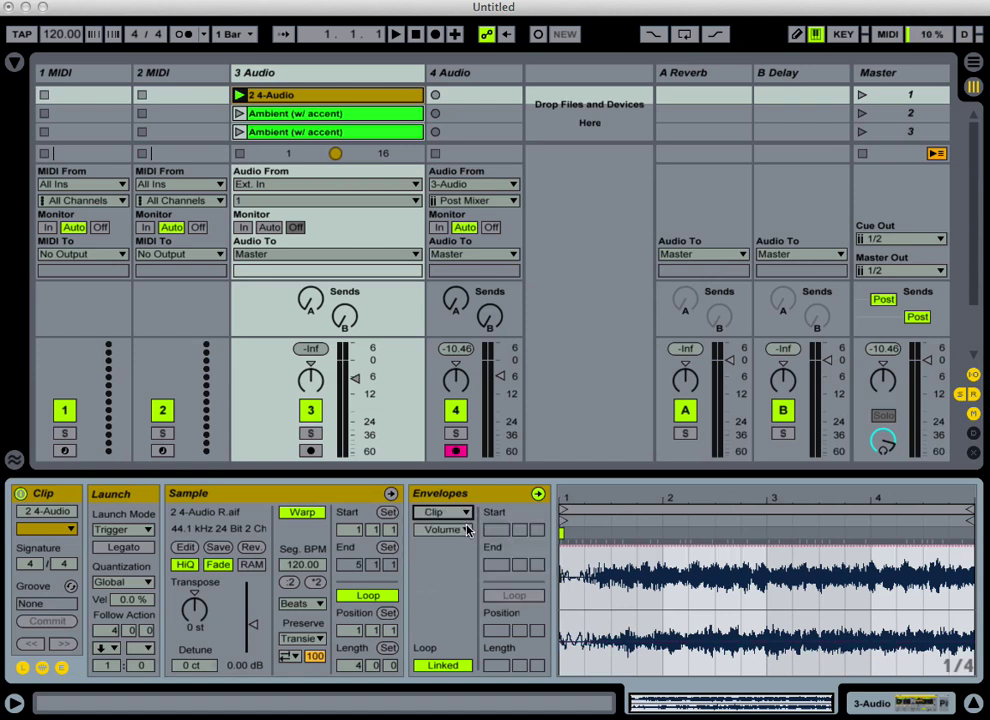
click(585, 554)
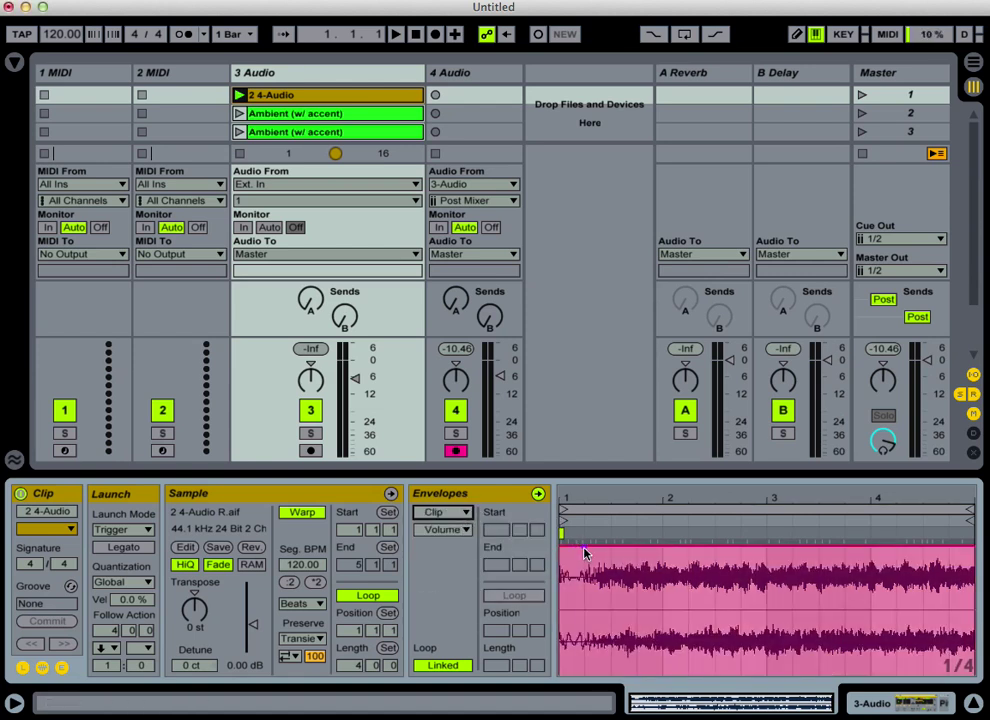
click(566, 545)
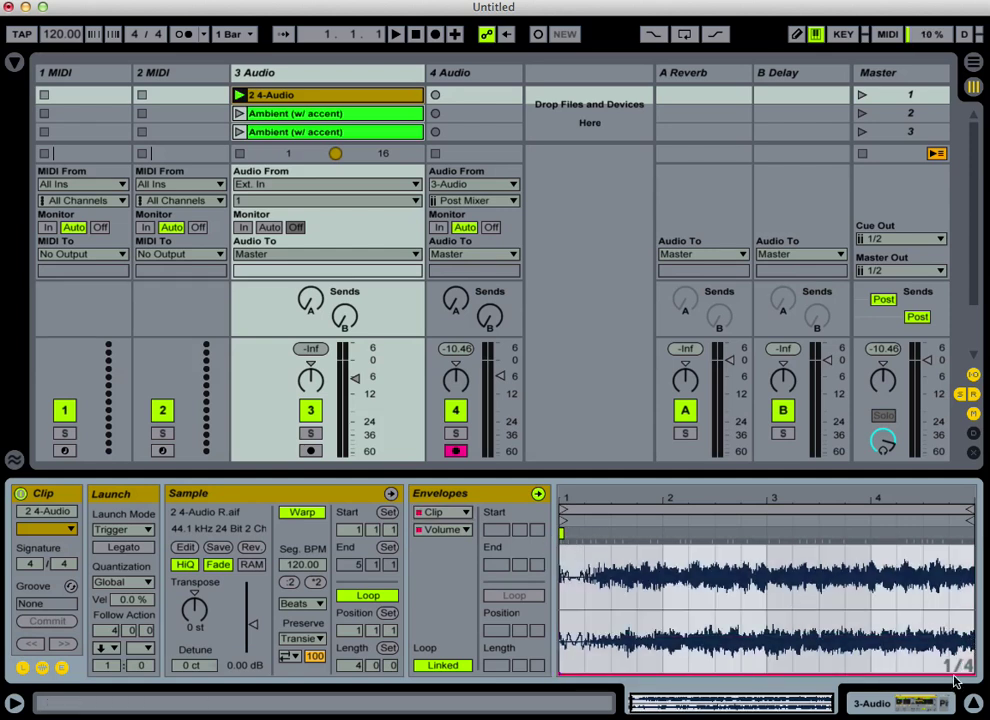
drag(946, 674, 970, 564)
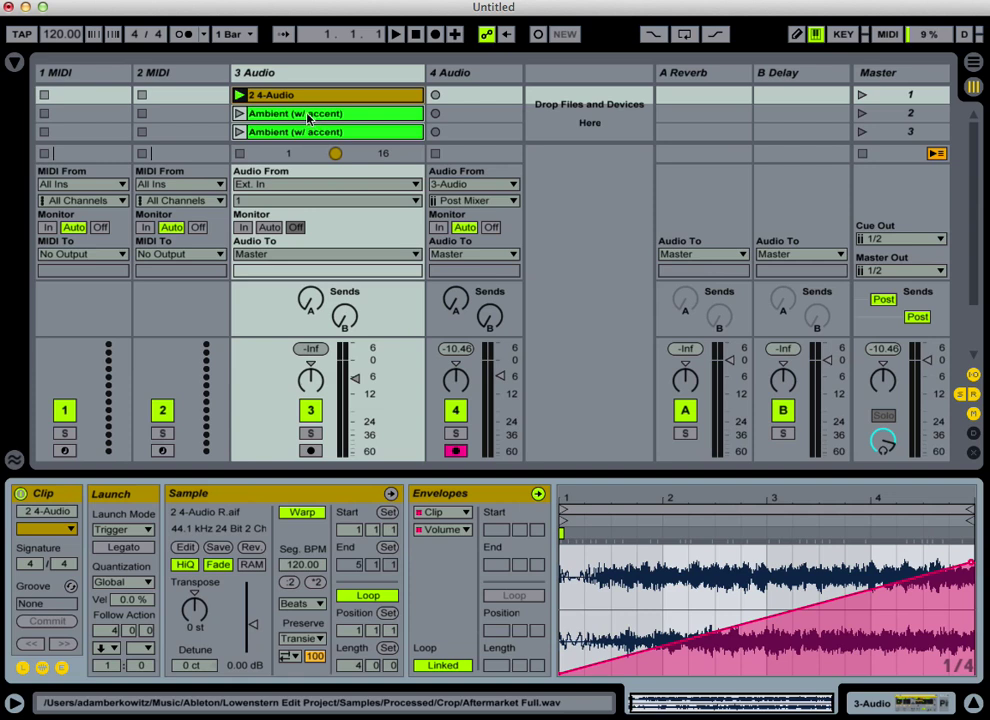
Step: Compare with the Ambient (w/ accent) clip, then hide the 2 4-Audio clip's Envelope and Launch boxes
click(265, 114)
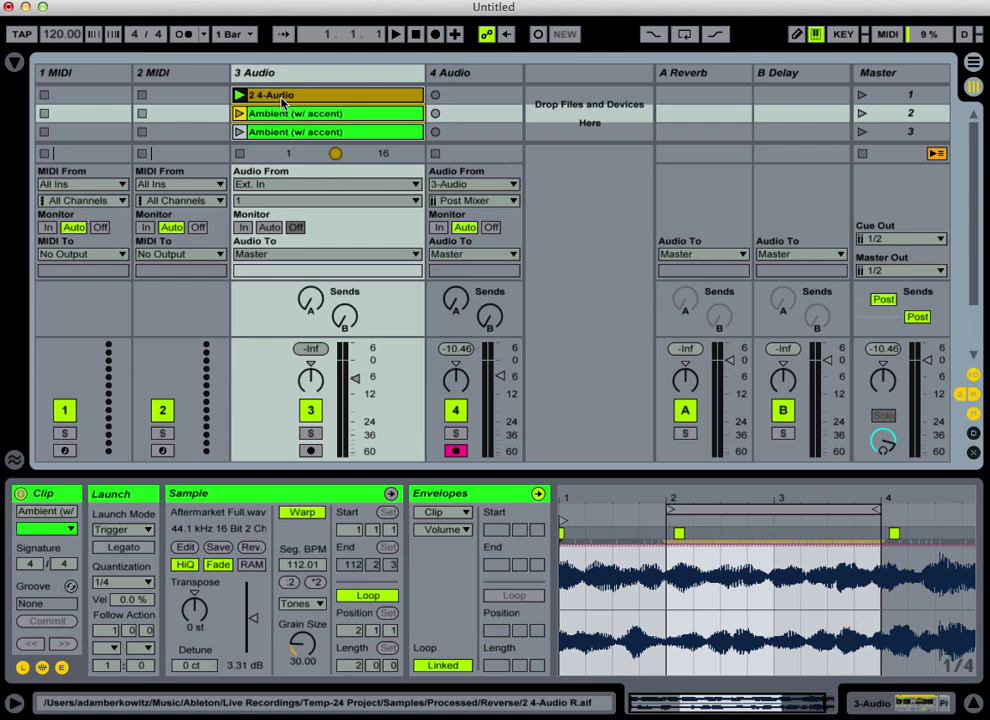
click(283, 96)
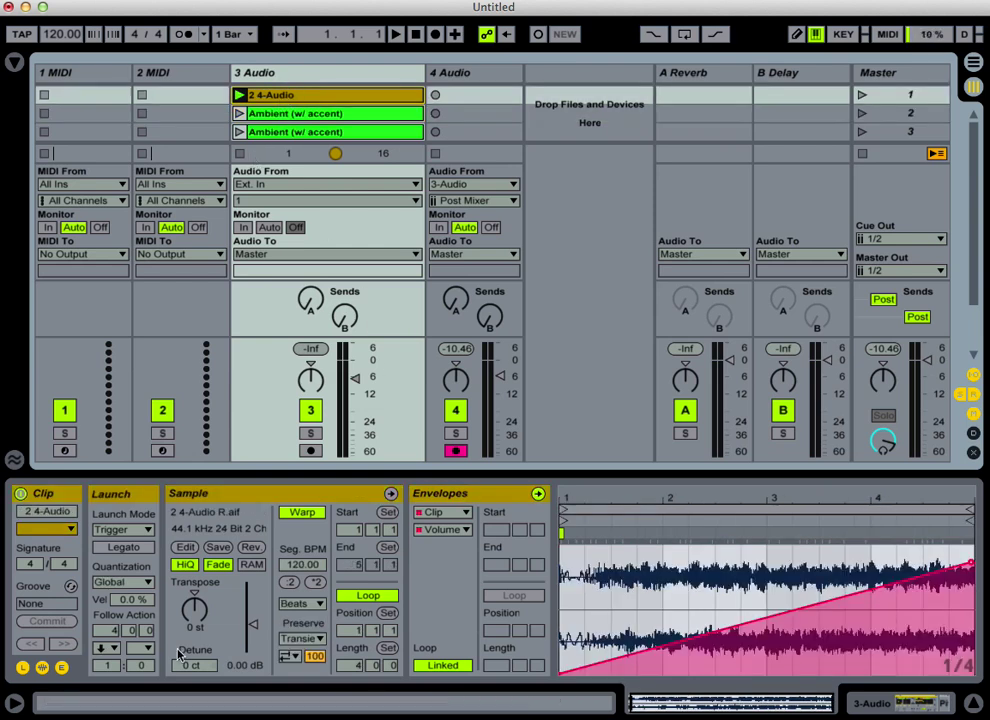
click(63, 667)
click(20, 668)
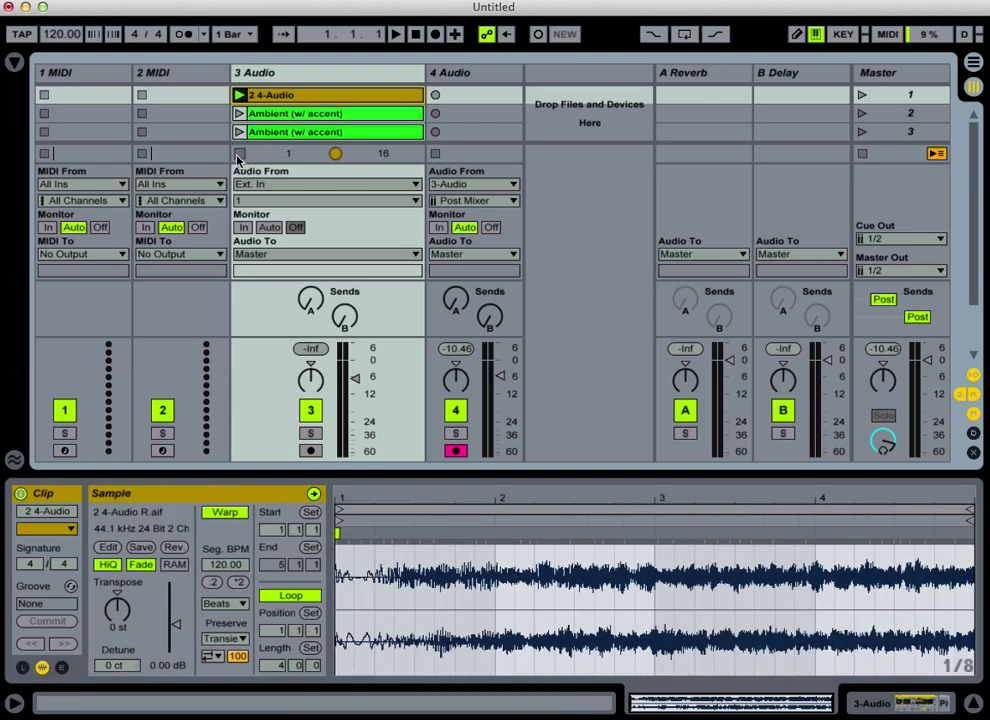
Step: Relaunch the 2 4-Audio clip from the start to hear its fade-in
click(238, 96)
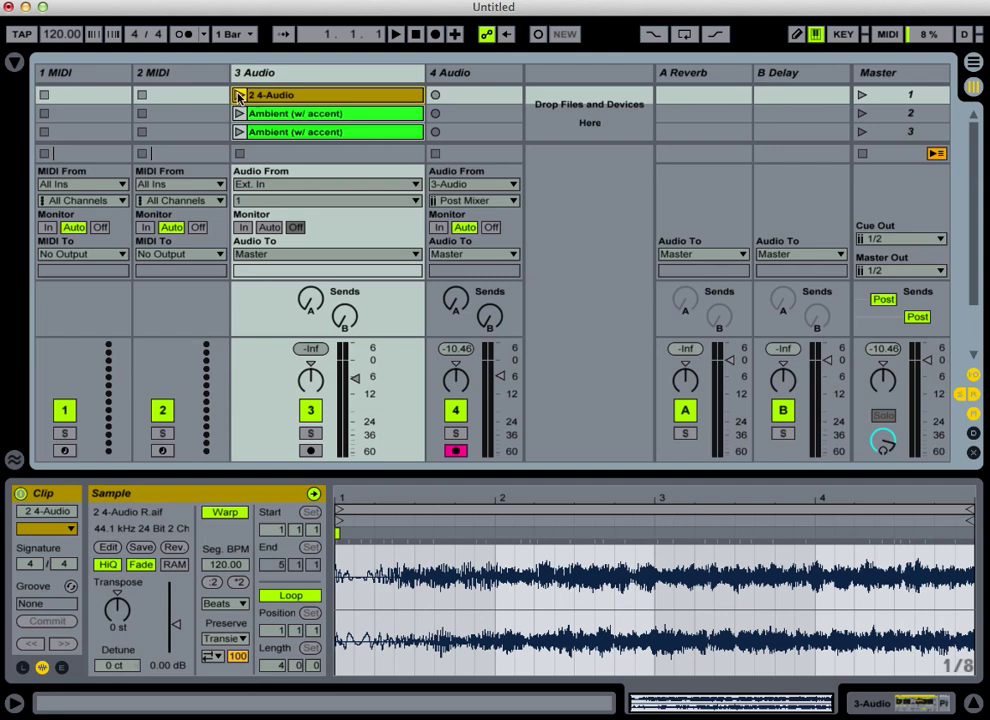
click(238, 96)
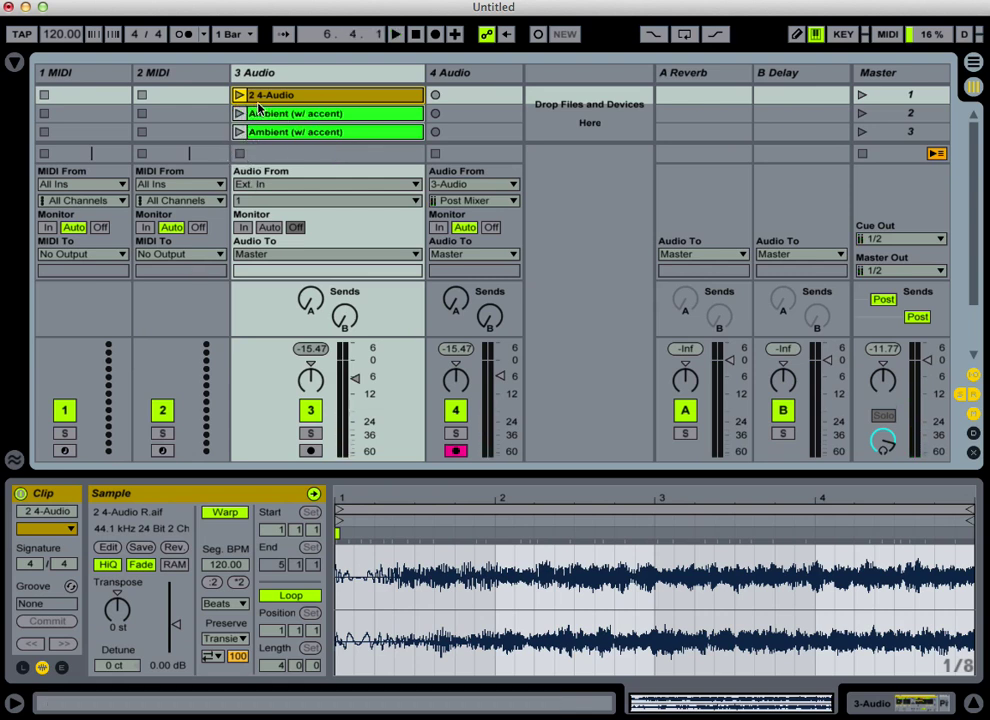
Step: Curve the 2 4-Audio clip's volume fade-in so it rises quickly, then levels off toward full
click(62, 668)
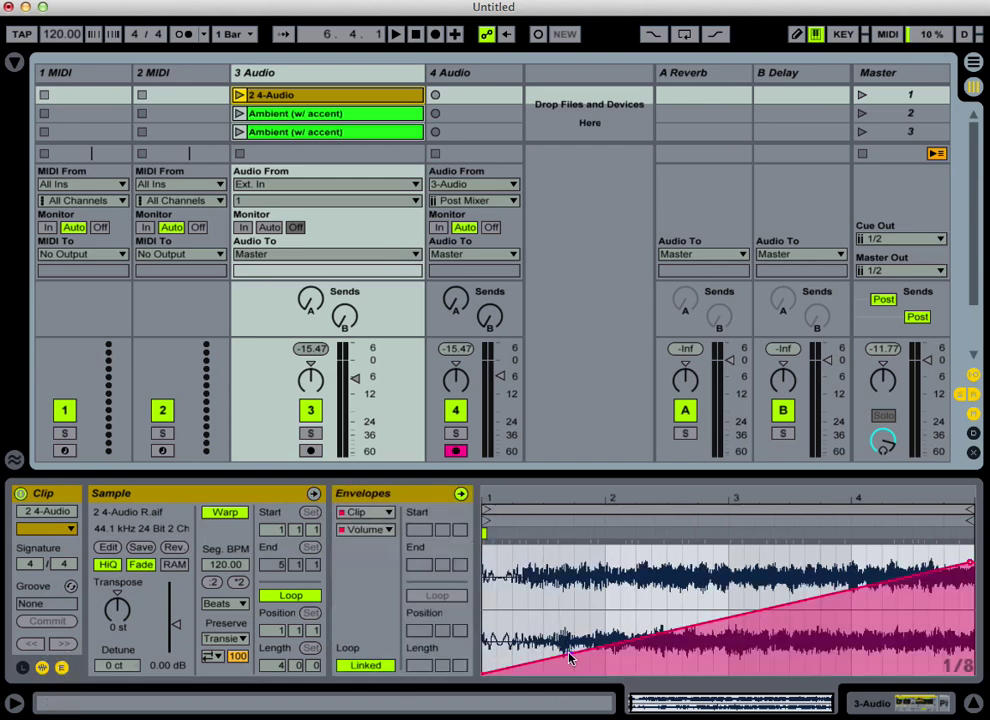
drag(569, 658, 569, 599)
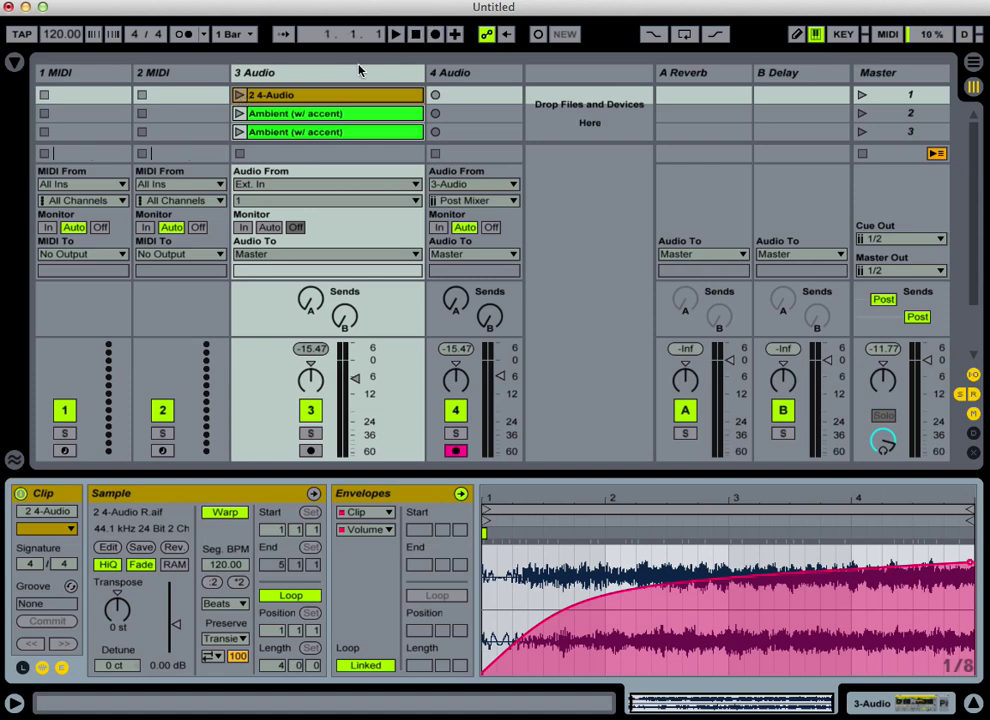
click(355, 378)
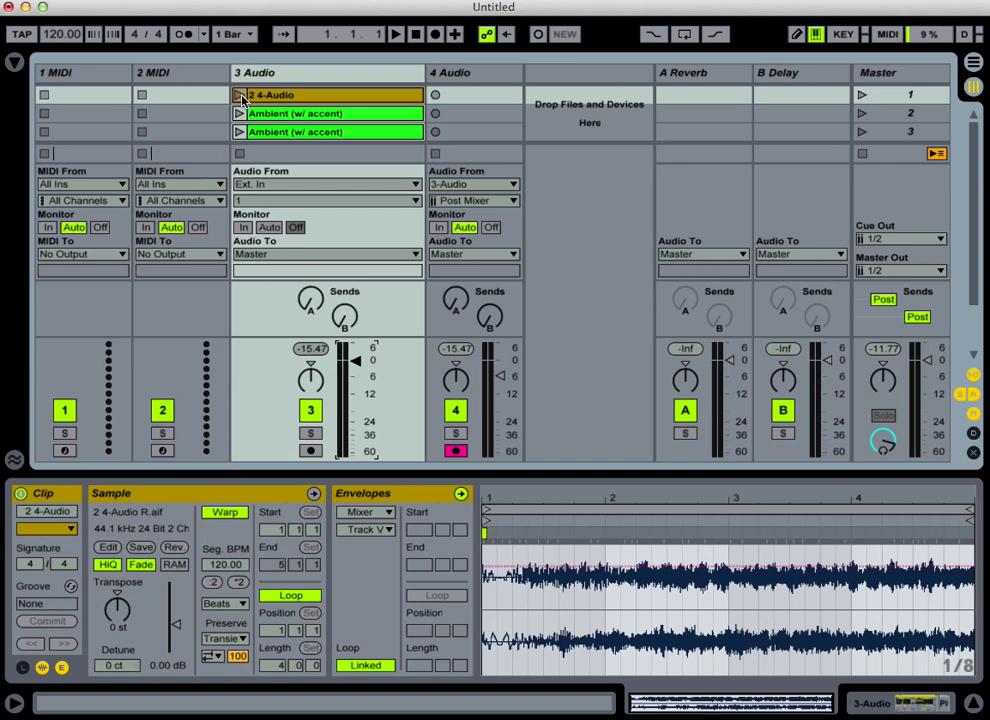
Step: Play the 2 4-Audio clip to hear the curved fade-in, stop track 3, and hide the envelope
click(240, 96)
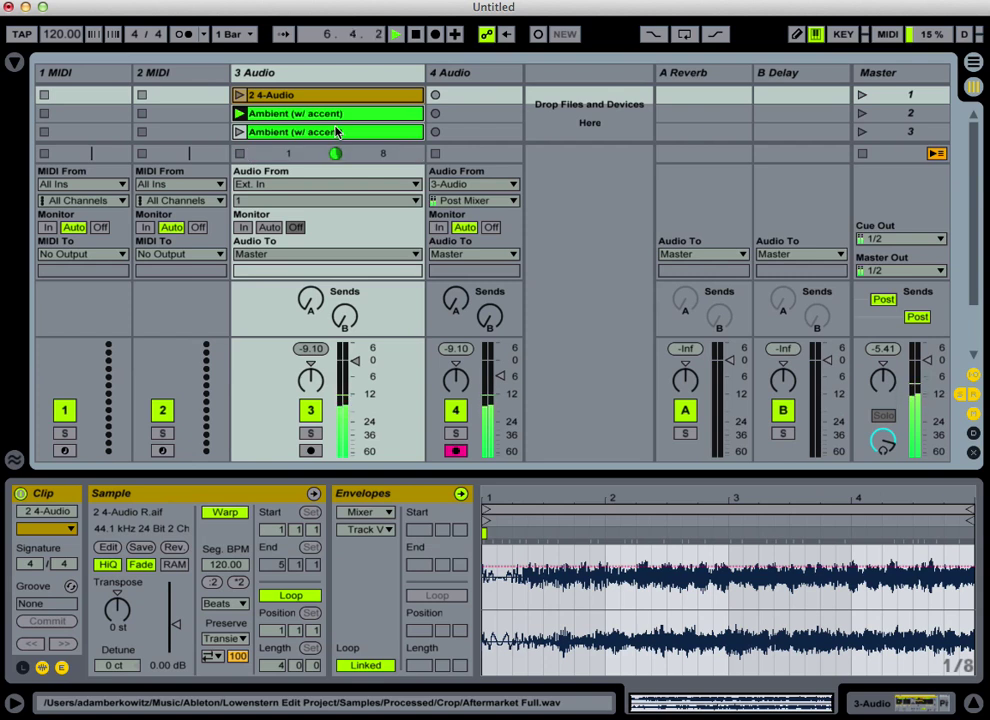
key(space)
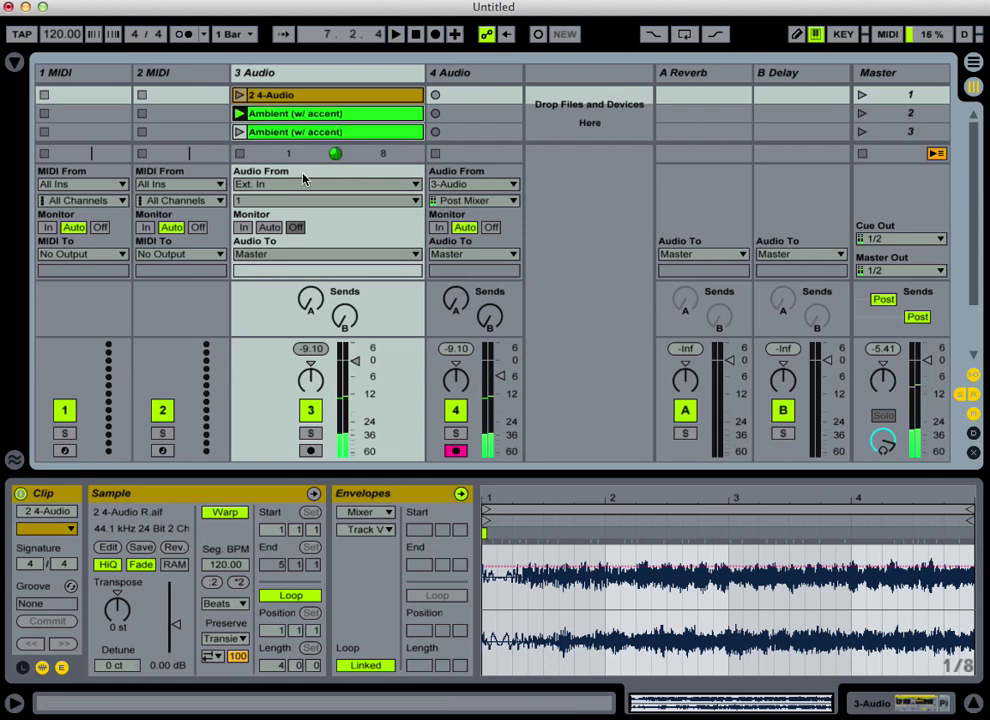
click(240, 154)
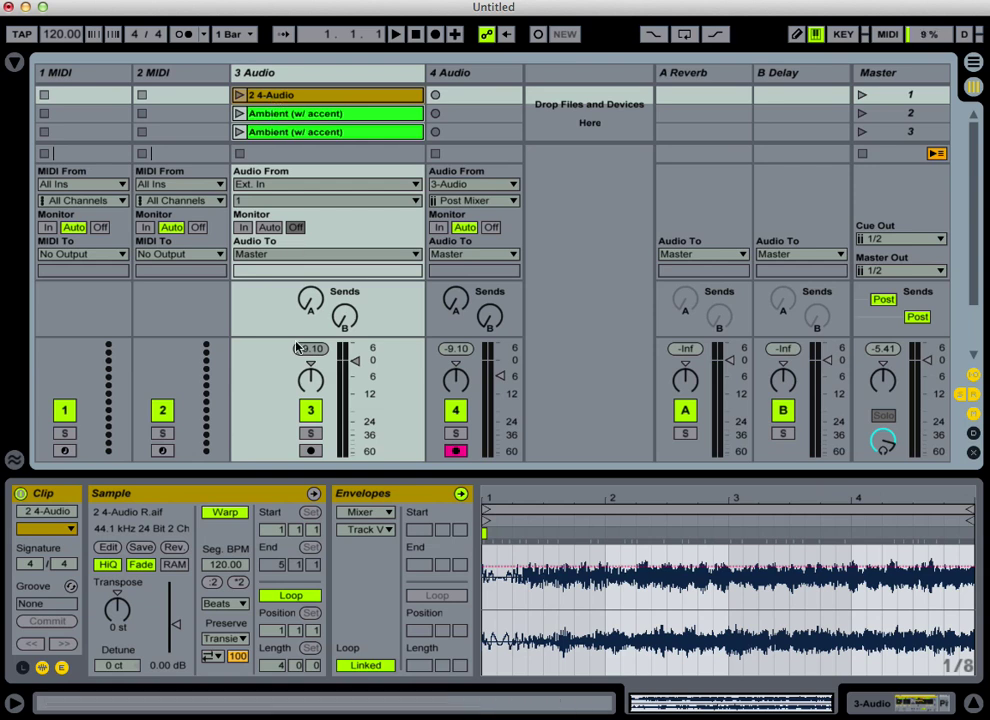
click(61, 667)
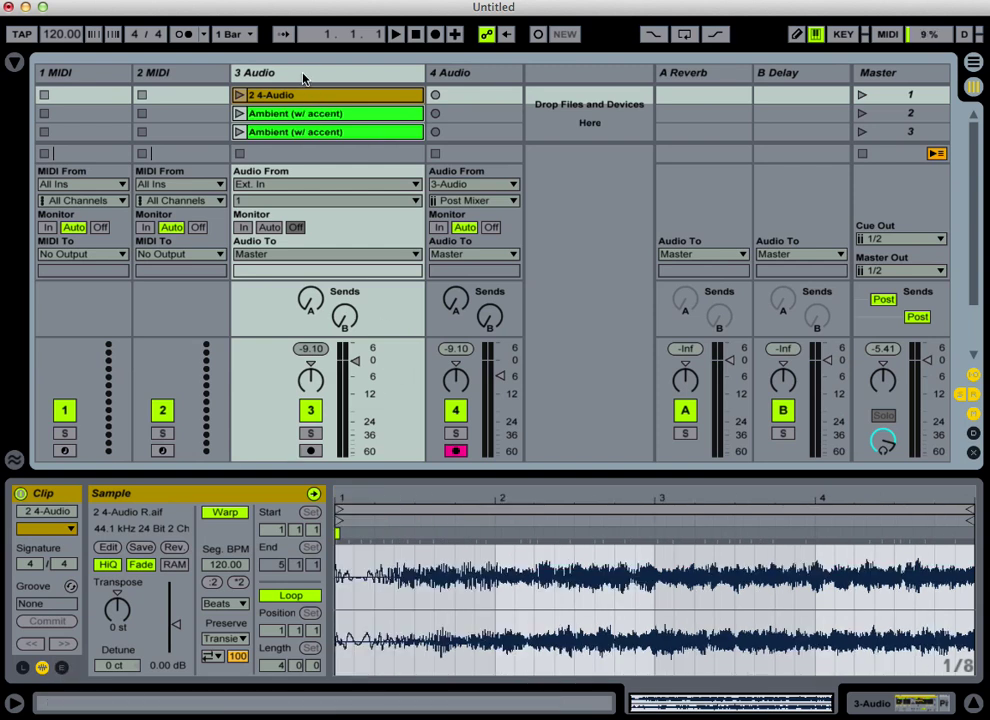